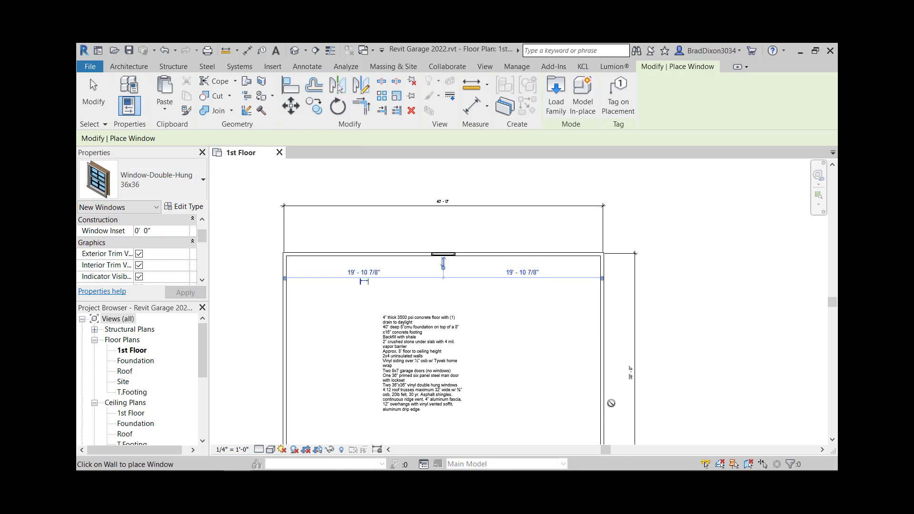
Step: Place two 36x36 double-hung windows on the garage's right wall, then leave the window tool
left_click(601, 389)
middle_click_drag(659, 396, 649, 415)
left_click(591, 333)
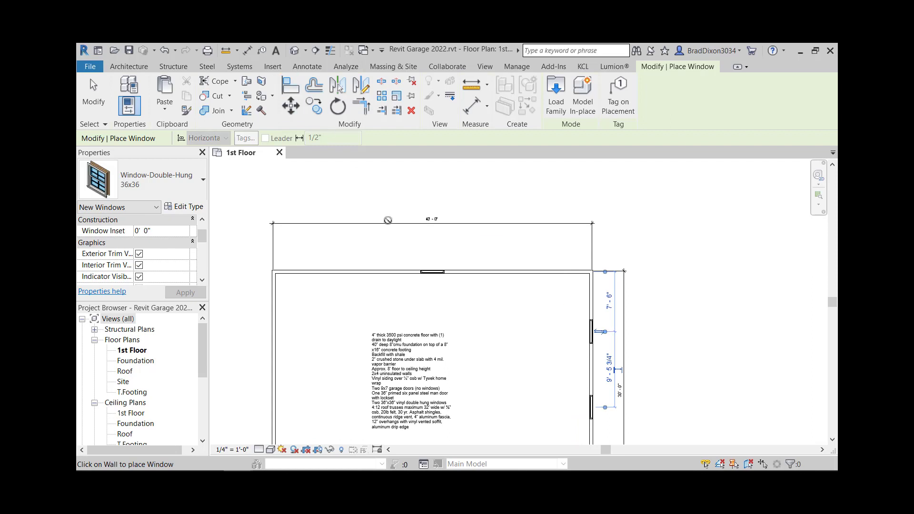
left_click(93, 93)
scroll(623, 287, "down", 1)
middle_click_drag(624, 288, 595, 327)
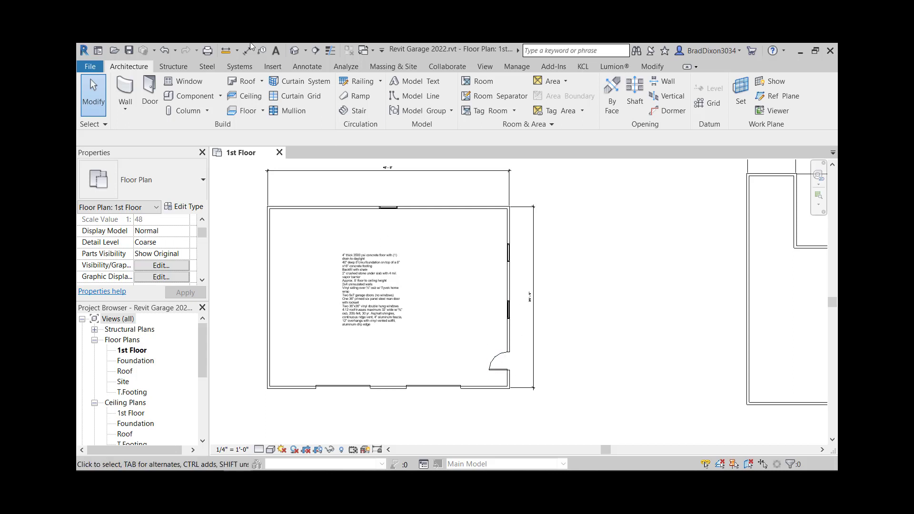
Step: Create an aligned dimension string on the right wall from the bottom wall to the door edges and the top wall
left_click(307, 66)
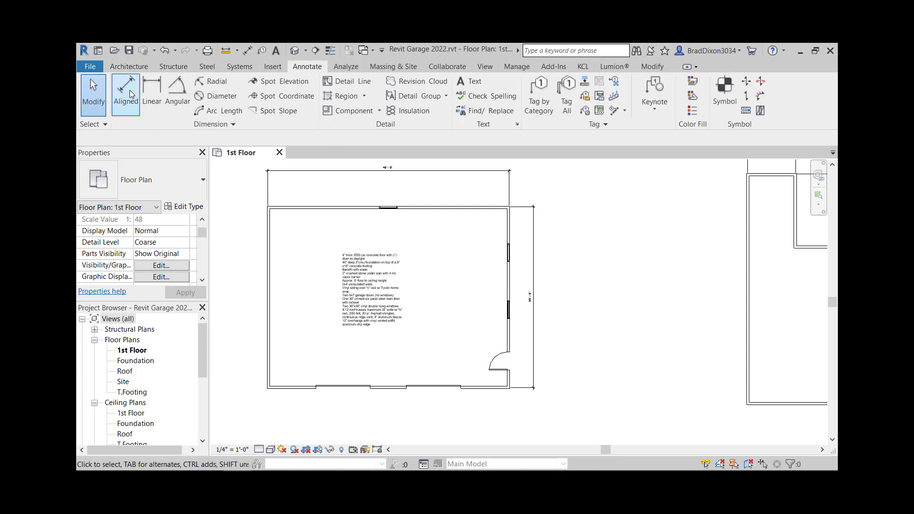
left_click(125, 93)
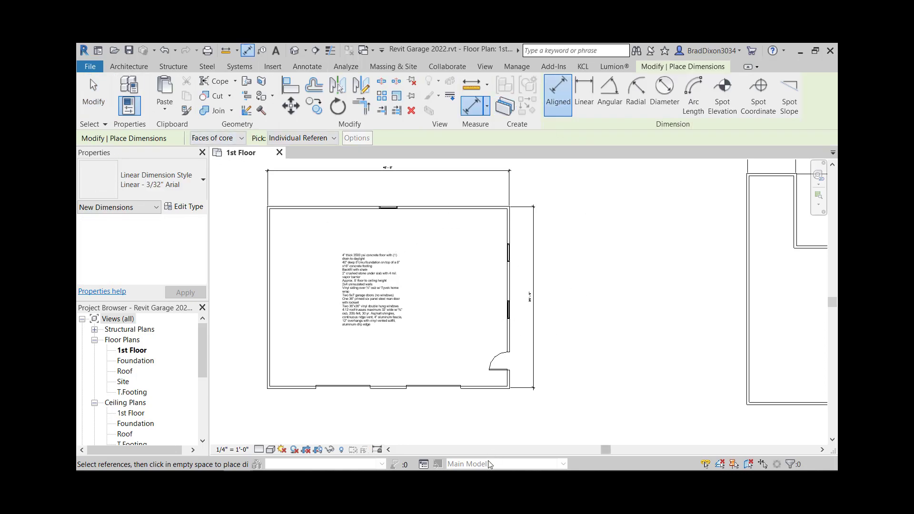
scroll(490, 384, "up", 5)
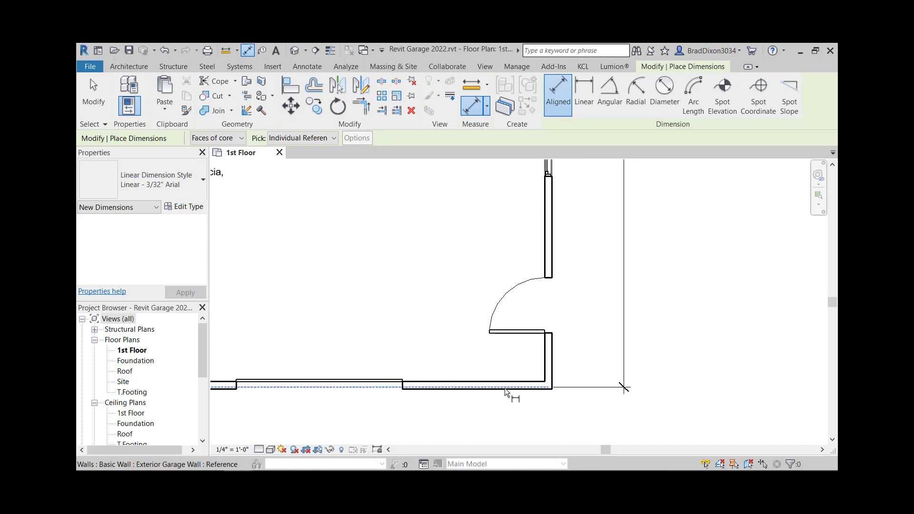
left_click(505, 388)
left_click(551, 332)
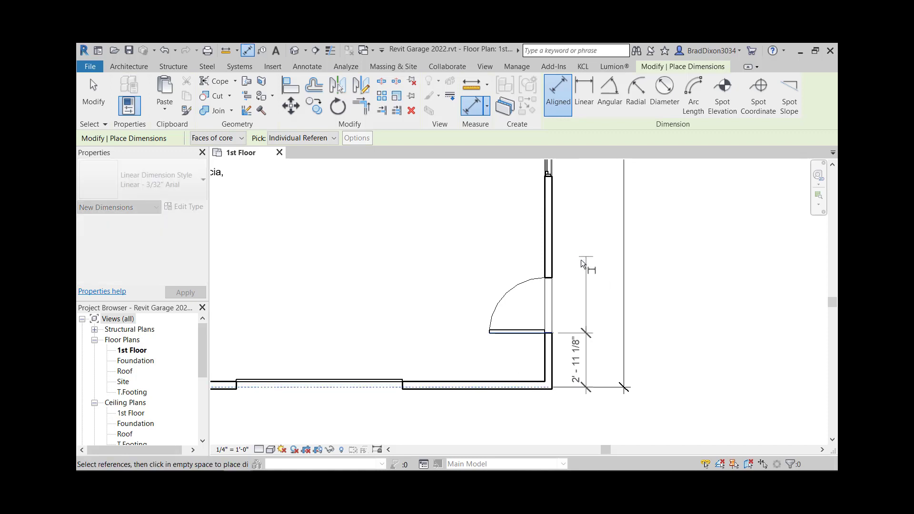
left_click(554, 281)
scroll(571, 295, "down", 3)
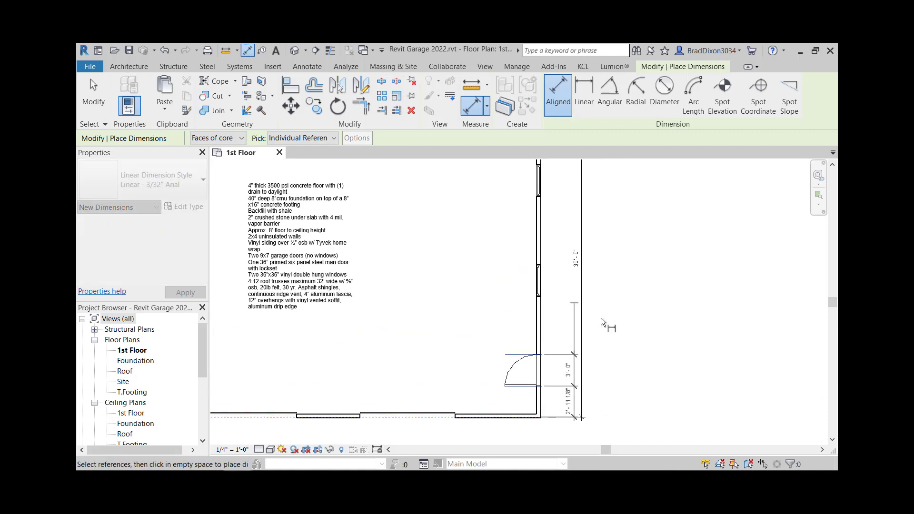
middle_click_drag(553, 224, 550, 306)
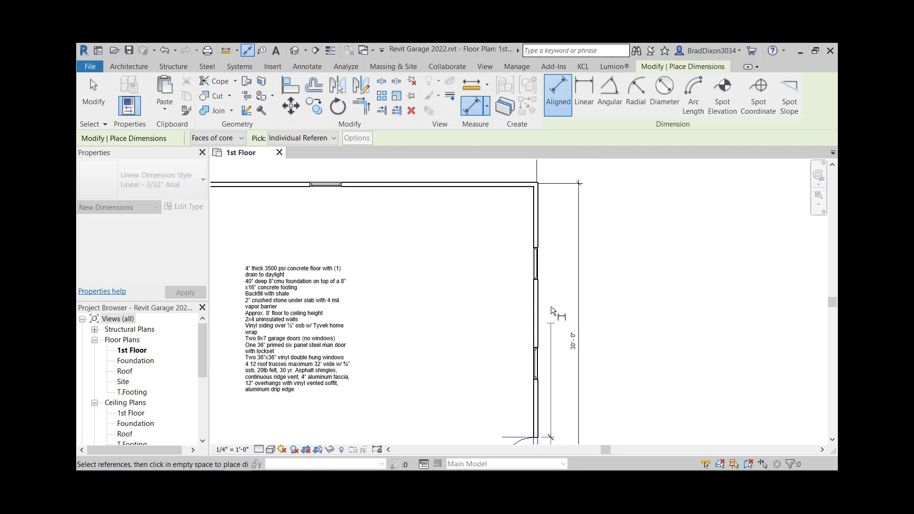
left_click(518, 181)
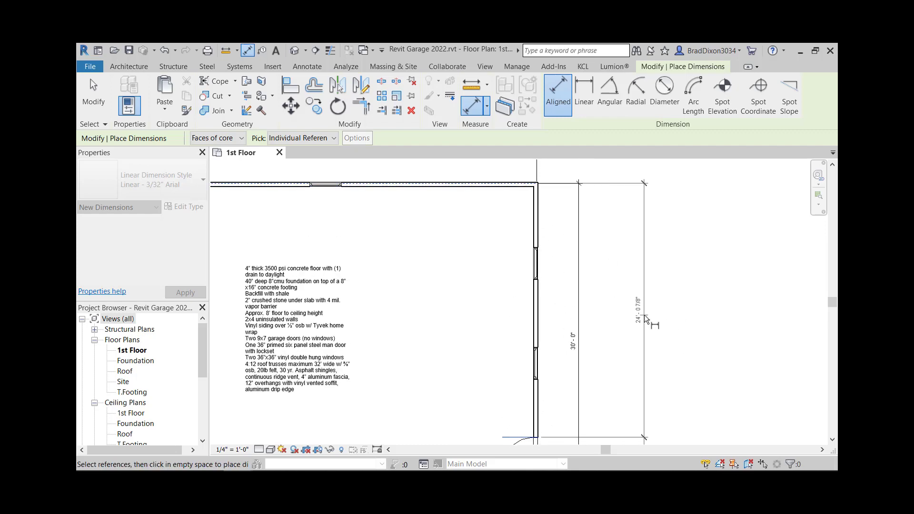
scroll(642, 315, "down", 2)
left_click(640, 315)
key("Escape")
key("Escape")
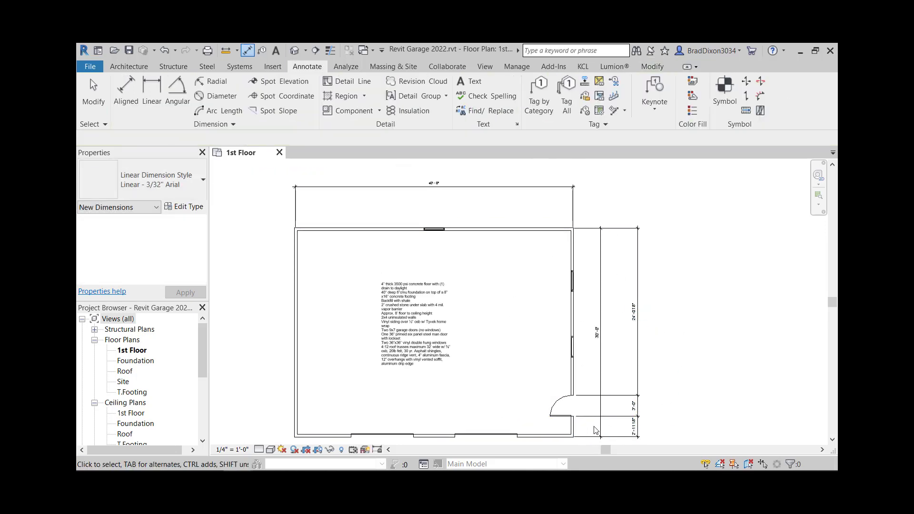
Step: Move the door so its distance from the bottom wall is 2' 8"
scroll(662, 405, "up", 2)
scroll(633, 328, "down", 1)
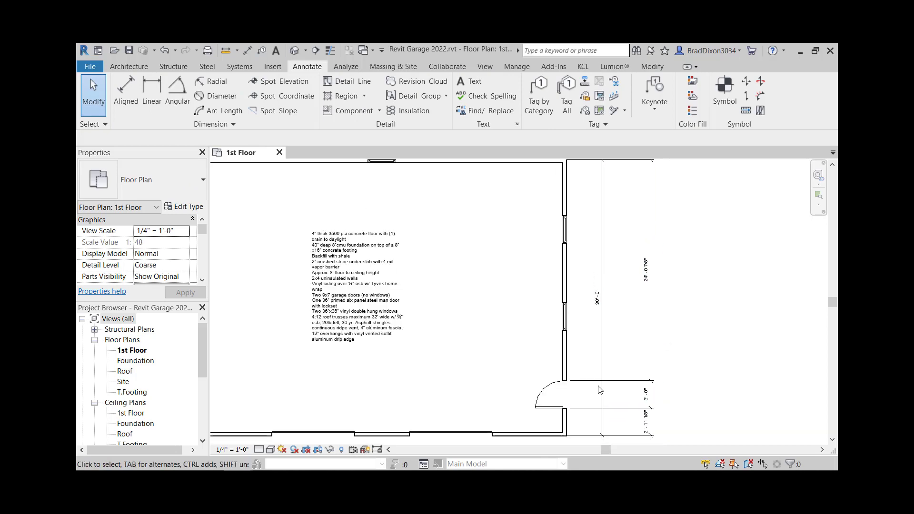
left_click(554, 404)
scroll(642, 433, "up", 2)
left_click(652, 418)
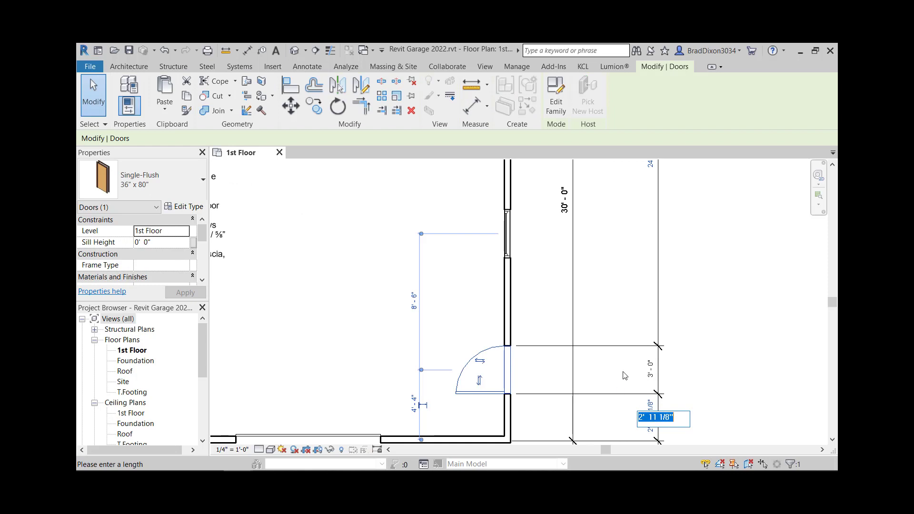
type("2'8")
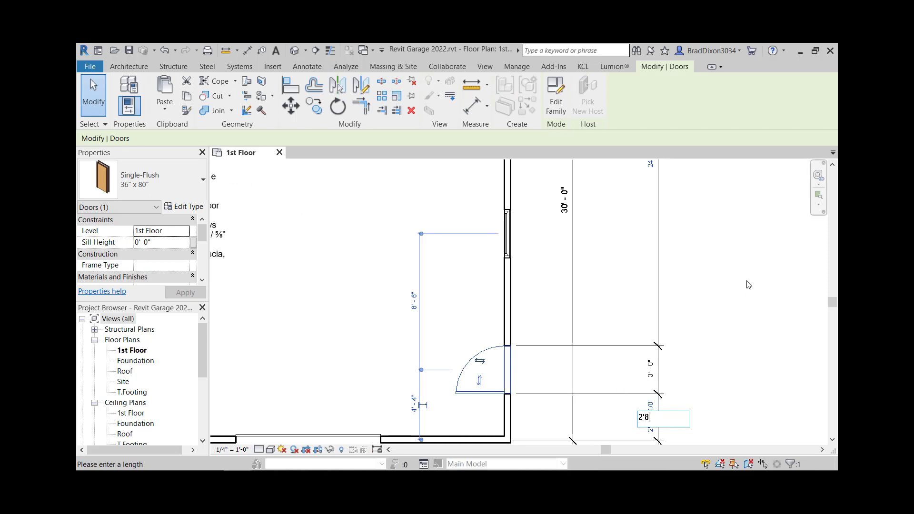
key("Return")
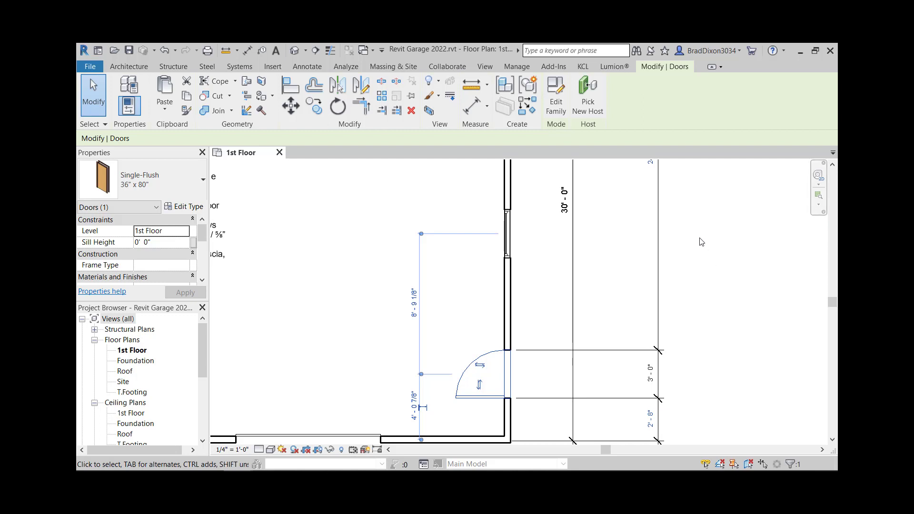
Step: Delete the aligned dimension string along the right wall
scroll(675, 285, "down", 3)
left_click(665, 255)
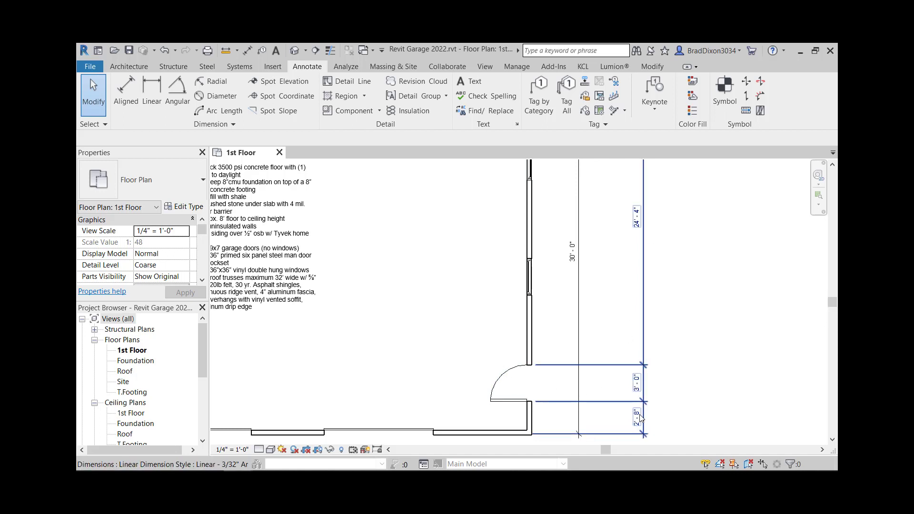
left_click(643, 302)
key("Delete")
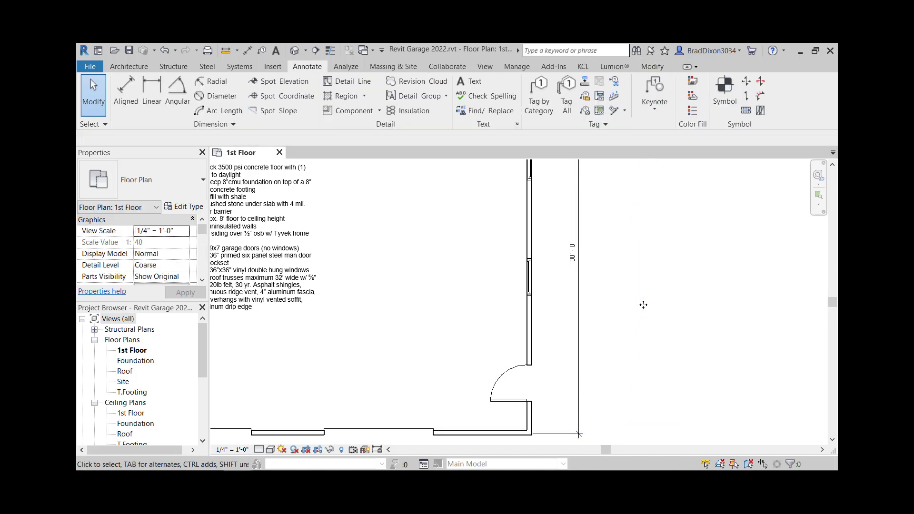
Step: Dimension the right wall from the top wall to the centres of both windows with an aligned dimension string
scroll(620, 295, "down", 2)
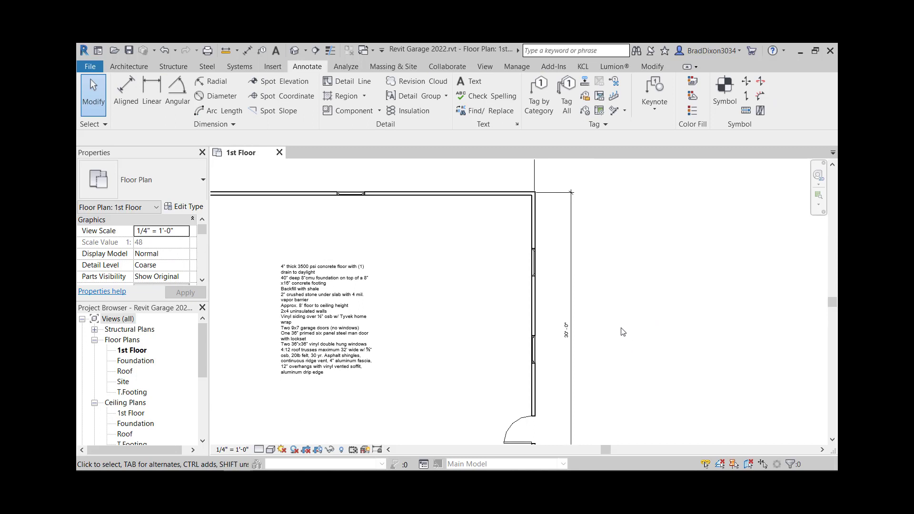
scroll(623, 332, "down", 2)
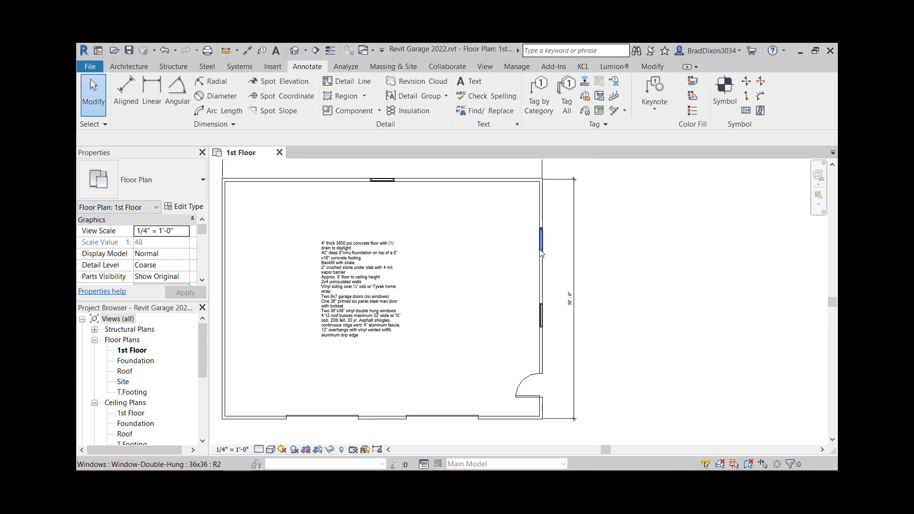
key("d")
key("i")
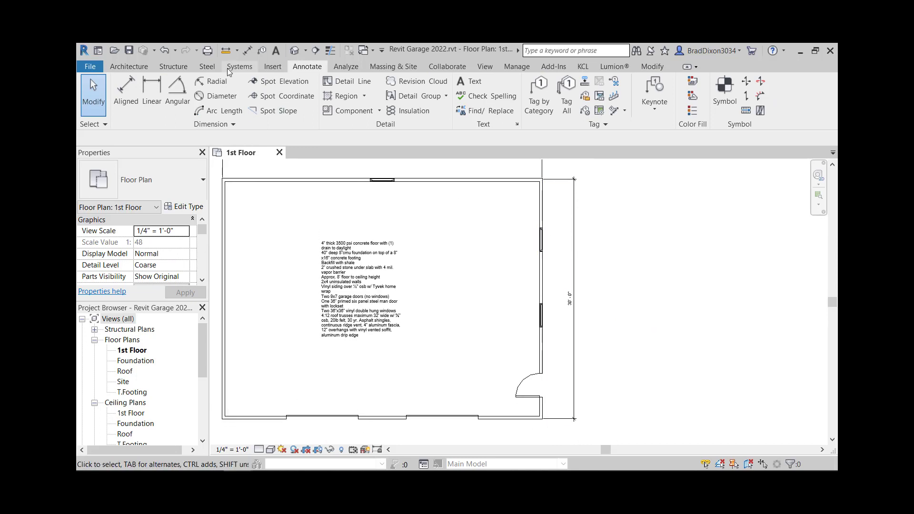
left_click(529, 181)
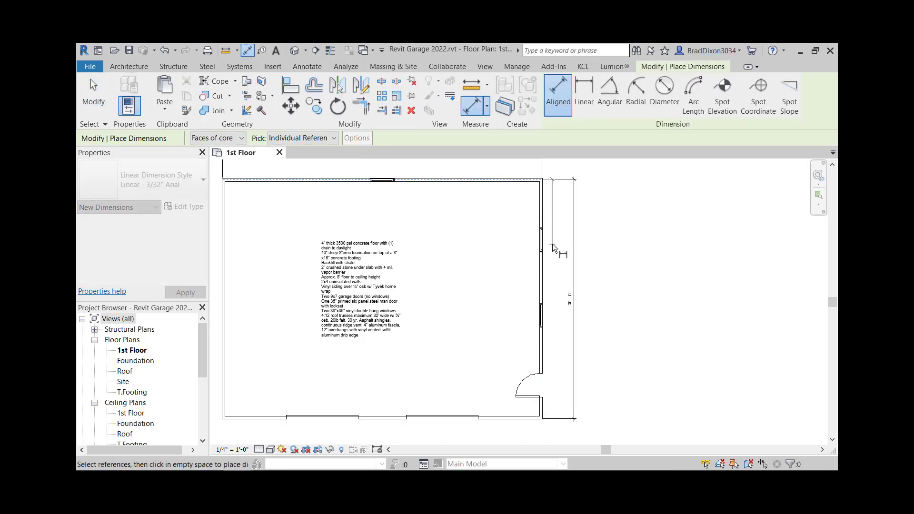
scroll(550, 241, "up", 1)
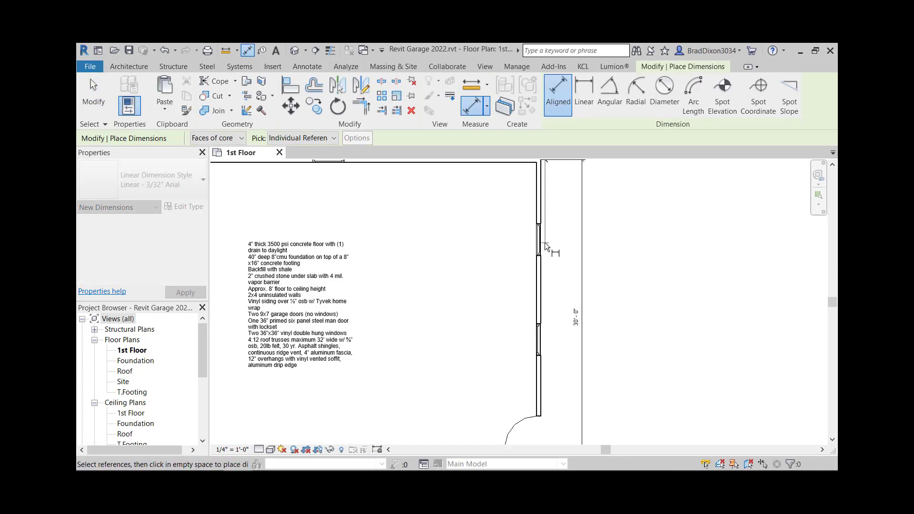
scroll(542, 242, "up", 1)
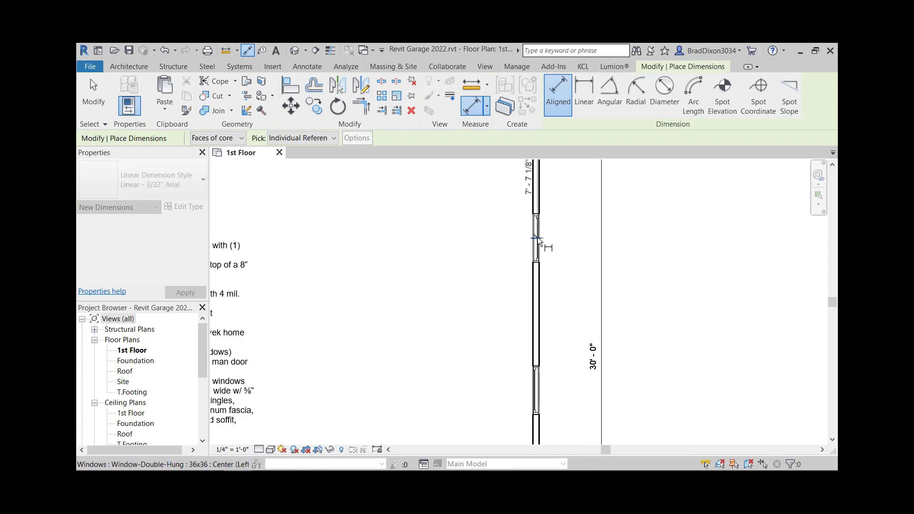
scroll(540, 243, "down", 2)
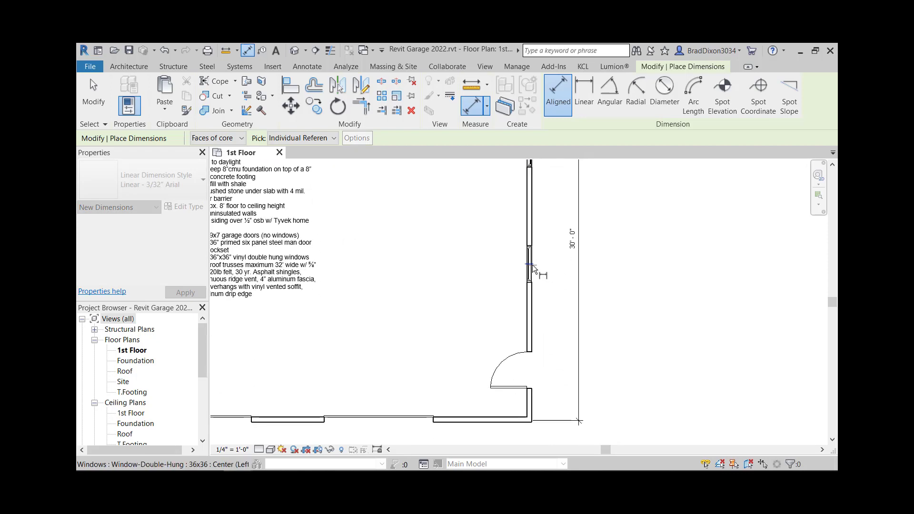
left_click(532, 264)
scroll(549, 307, "down", 2)
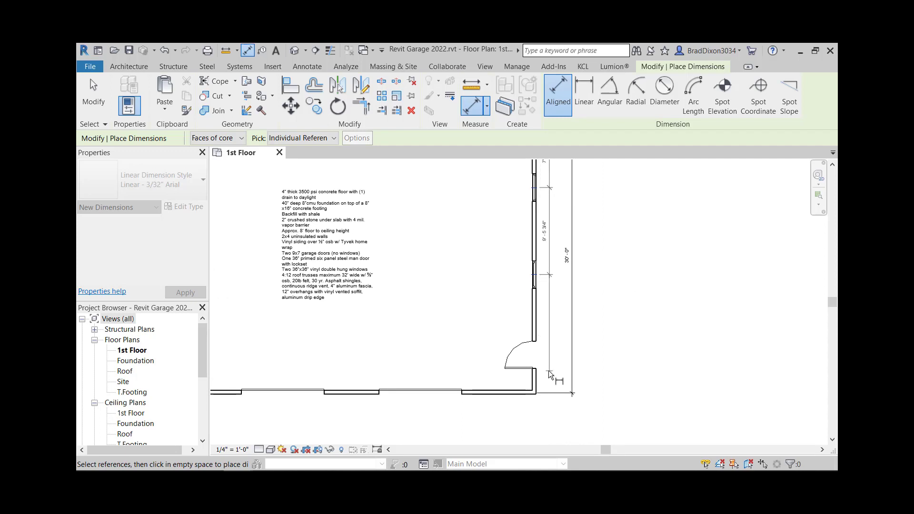
scroll(541, 341, "up", 1)
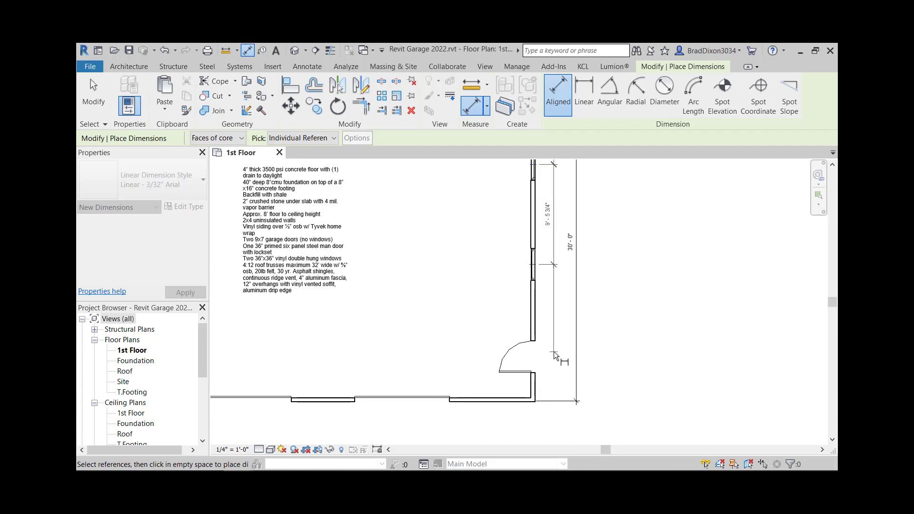
left_click(553, 351)
key("Escape")
mouse_move(642, 293)
middle_mouse_down()
mouse_move(642, 328)
mouse_move(622, 347)
middle_mouse_up()
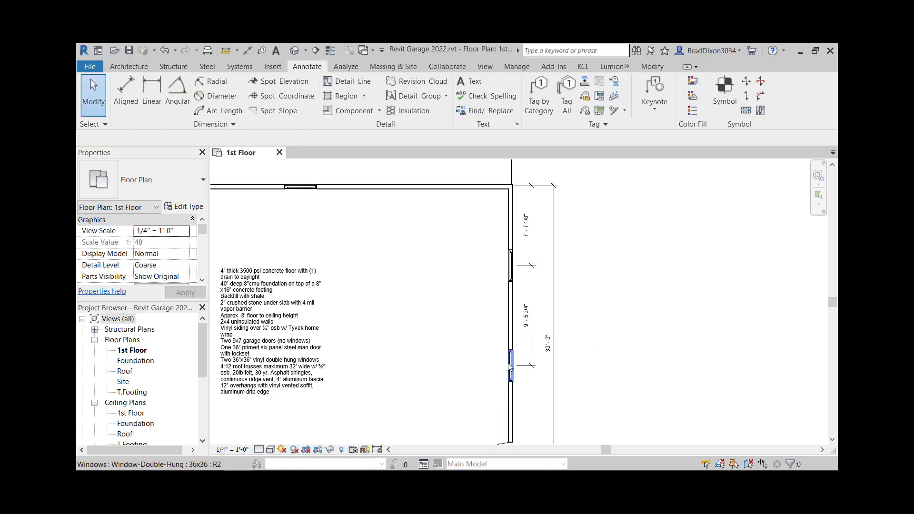
scroll(509, 366, "down", 3)
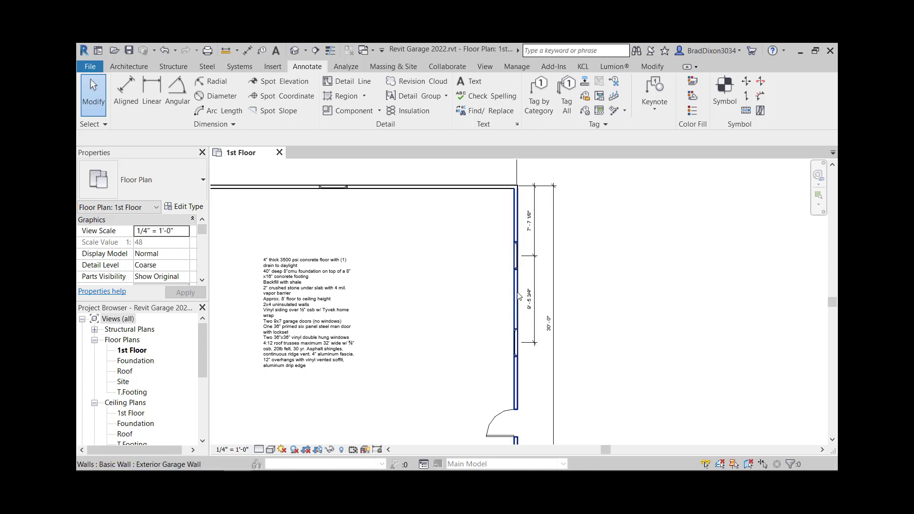
Step: Edit the window dimension string's witness lines to add a segment to the door's upper edge
left_click(536, 347)
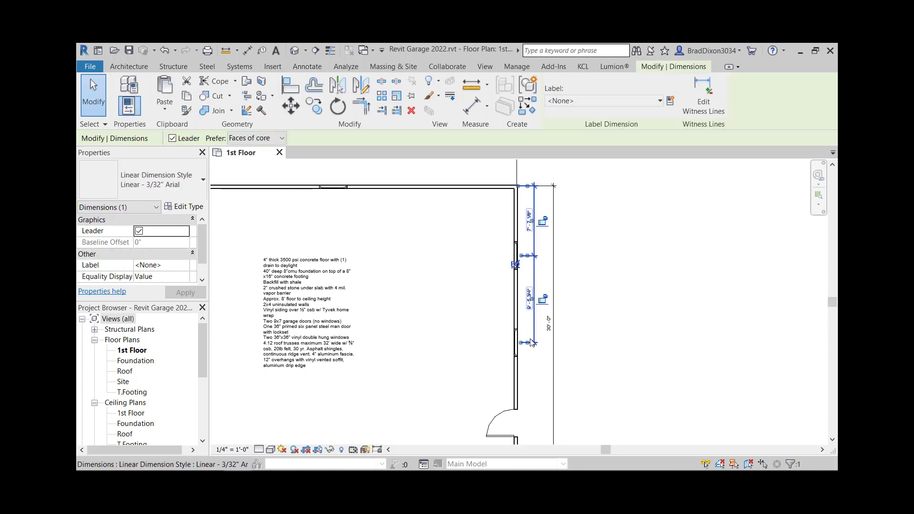
left_click(708, 96)
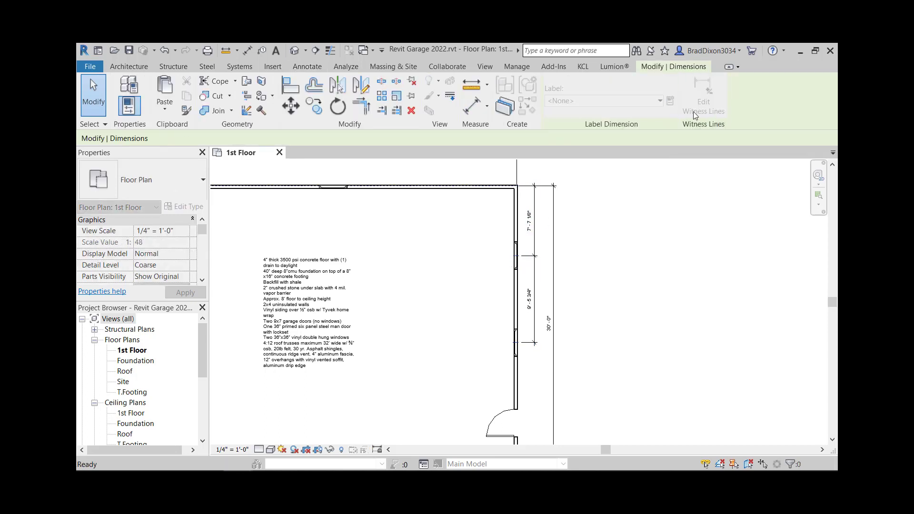
scroll(514, 412, "up", 2)
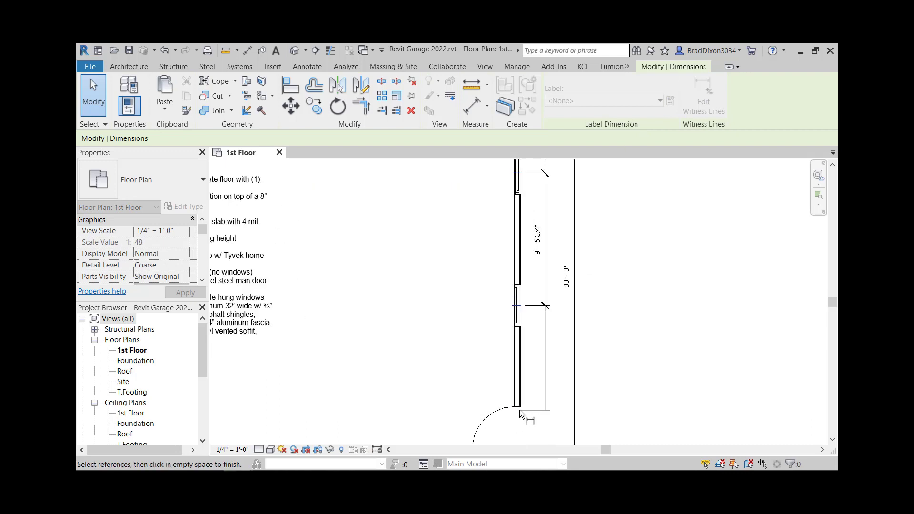
scroll(518, 410, "up", 3)
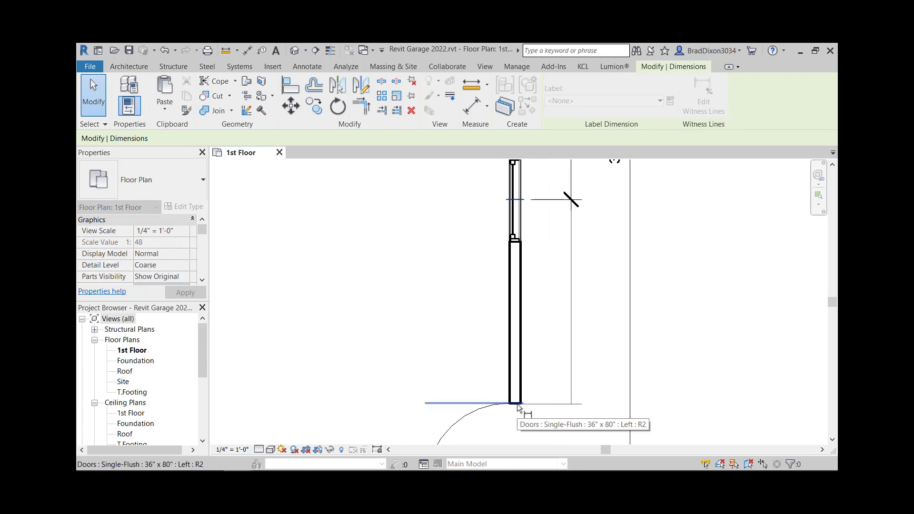
left_click(517, 404)
scroll(544, 356, "down", 1)
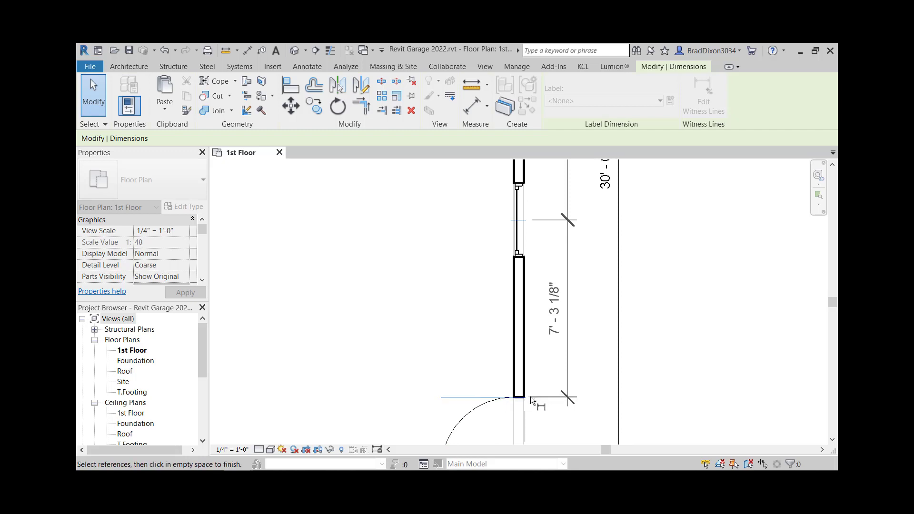
scroll(568, 320, "down", 2)
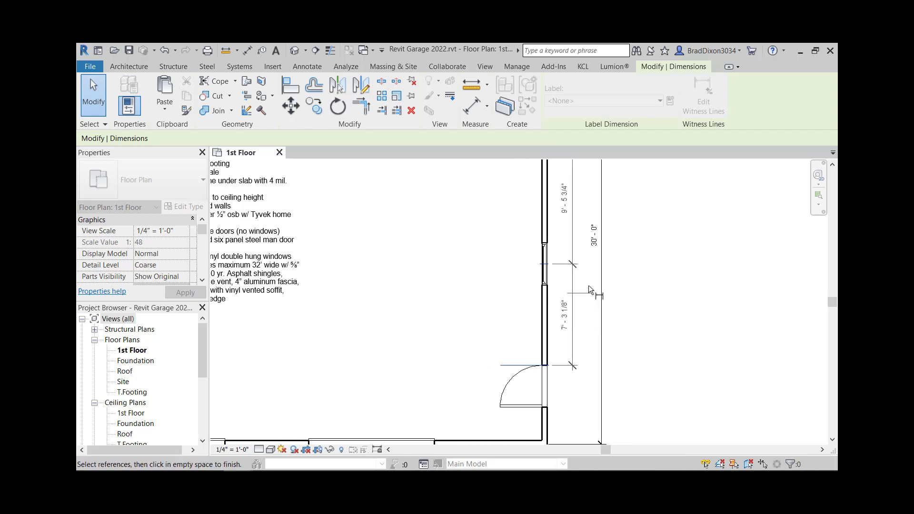
left_click(724, 255)
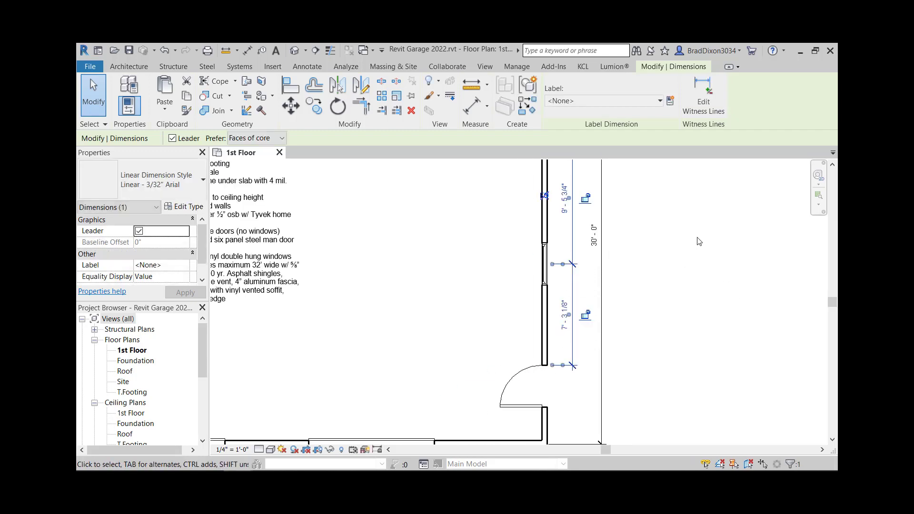
scroll(694, 236, "down", 3)
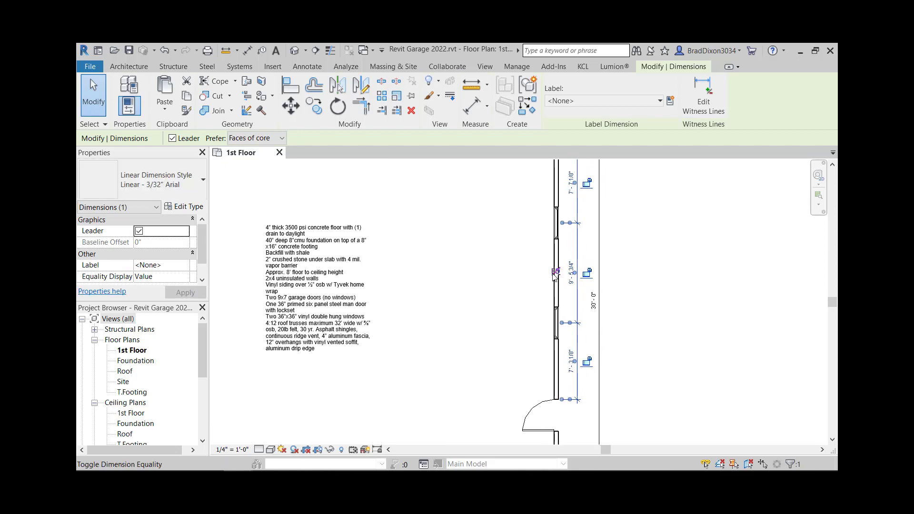
Step: Apply an equality constraint to the window dimension string so the windows are spaced equally along the right wall
scroll(555, 274, "up", 2)
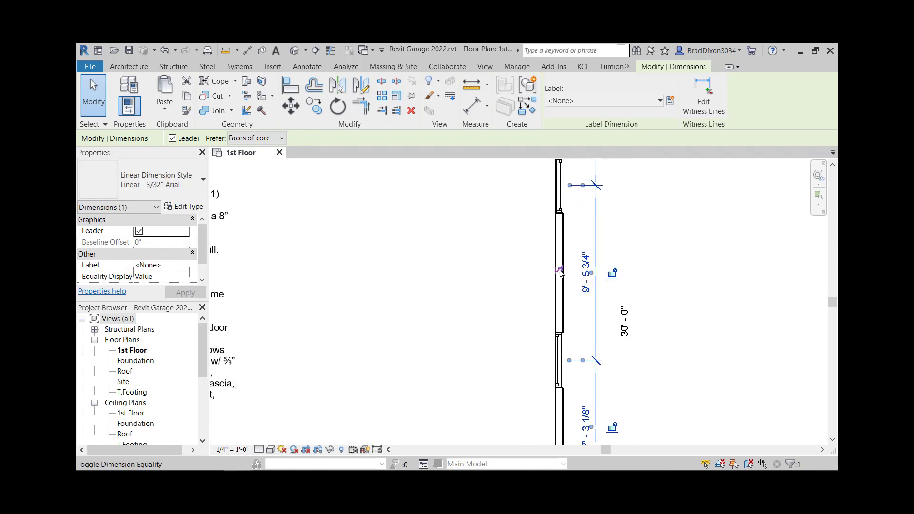
left_click(559, 272)
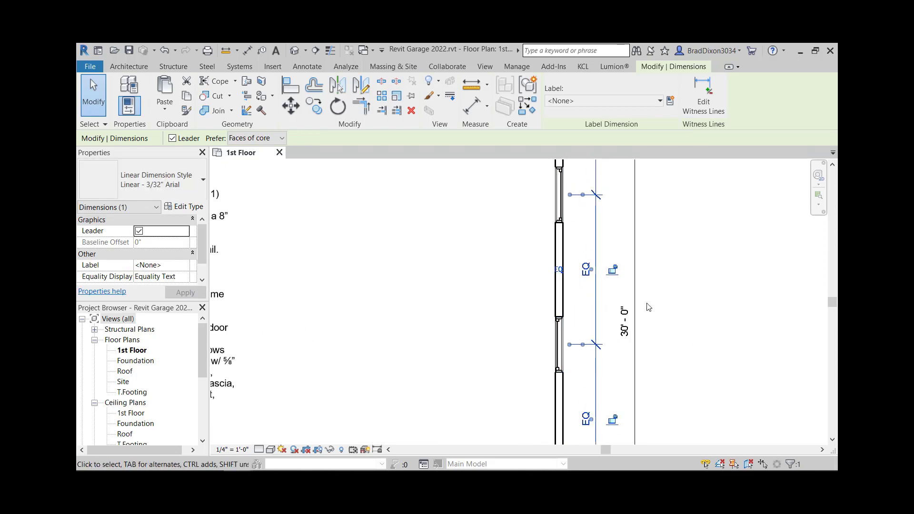
Step: Remove the equality constraint from the window dimension string so its segment lengths are displayed
scroll(645, 305, "down", 2)
scroll(659, 303, "down", 2)
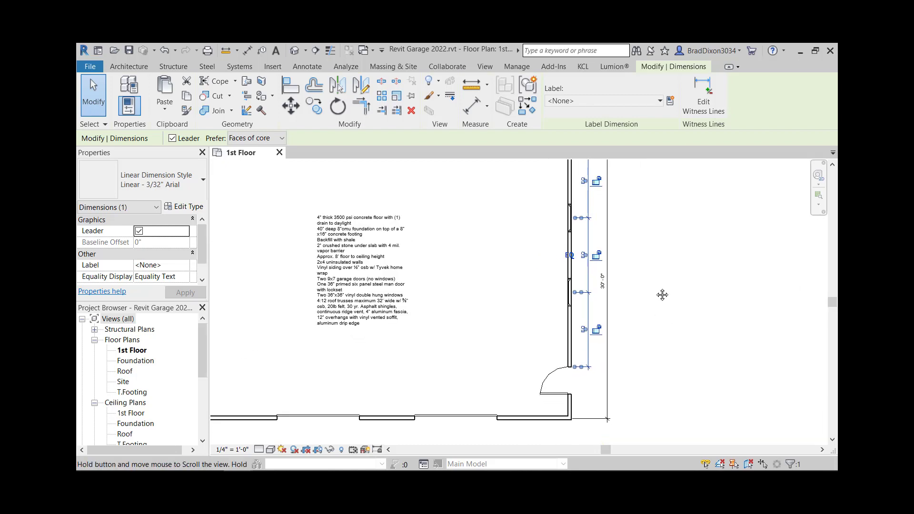
left_click(679, 263)
middle_click_drag(675, 289, 669, 383)
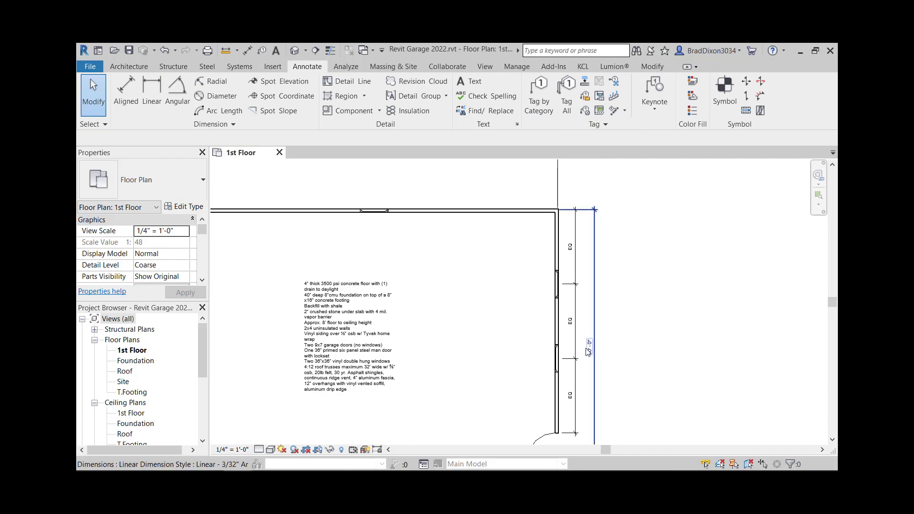
left_click(576, 336)
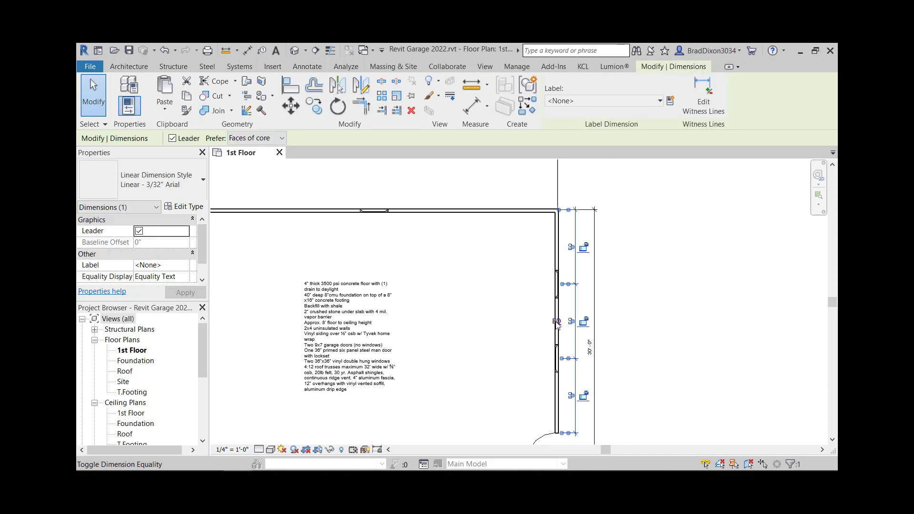
left_click(562, 326)
left_click(718, 347)
Step: Delete the dimension string locating the windows along the right wall
scroll(574, 352, "up", 4)
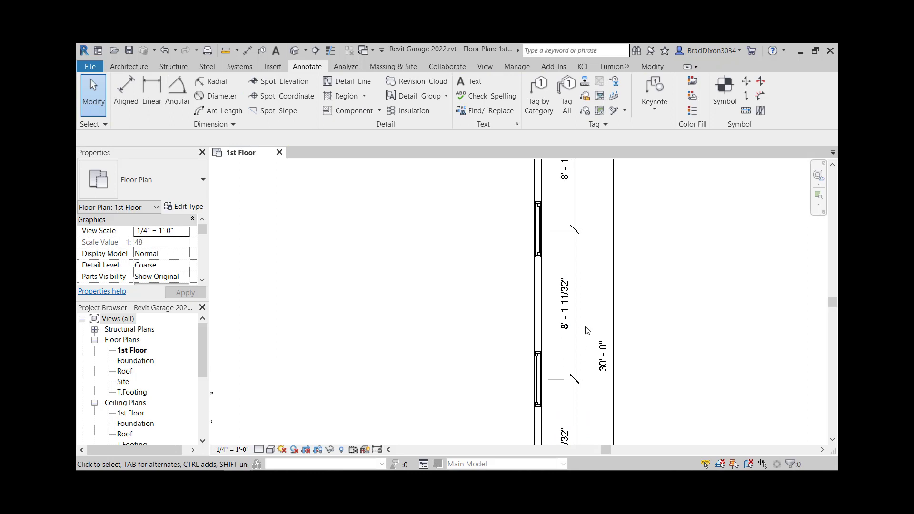
scroll(561, 367, "down", 2)
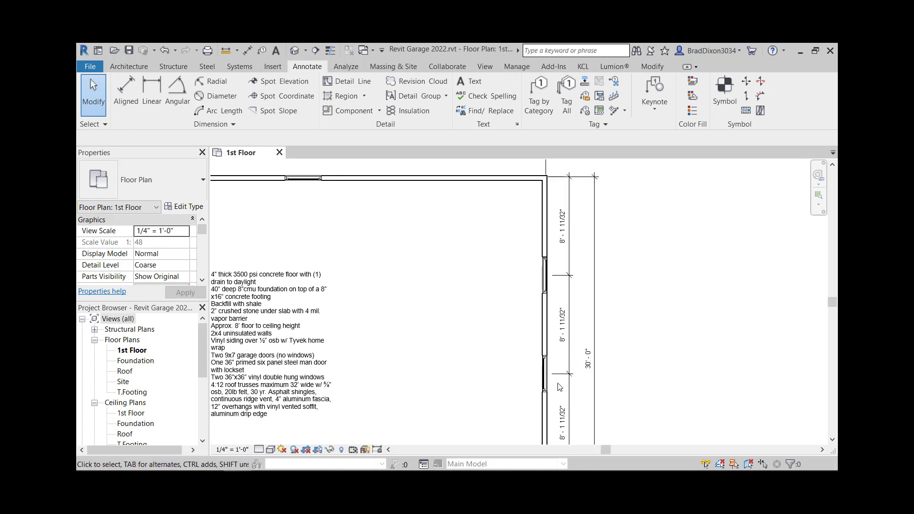
scroll(562, 246, "up", 2)
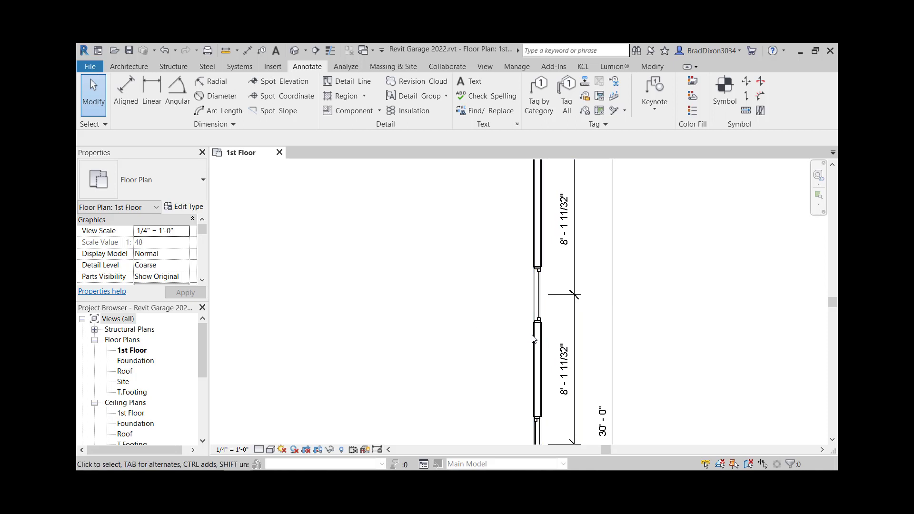
scroll(493, 301, "down", 1)
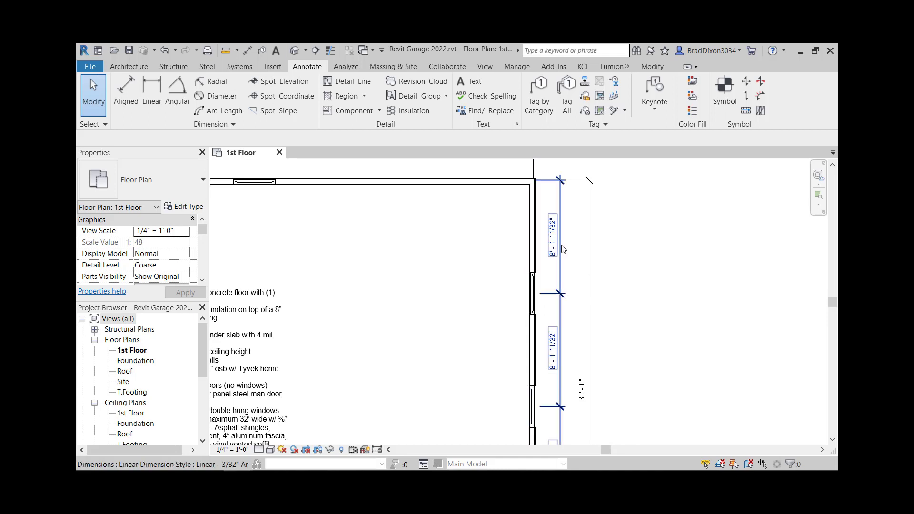
left_click(532, 294)
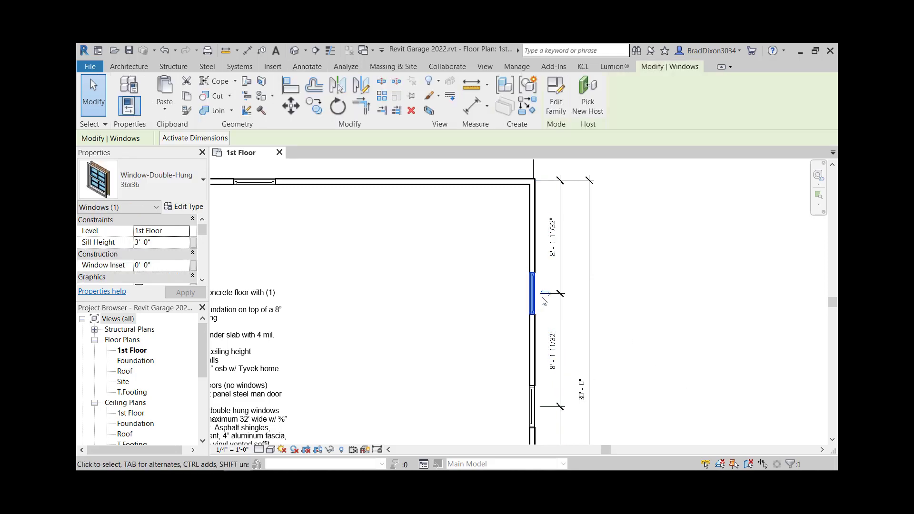
left_click(607, 347)
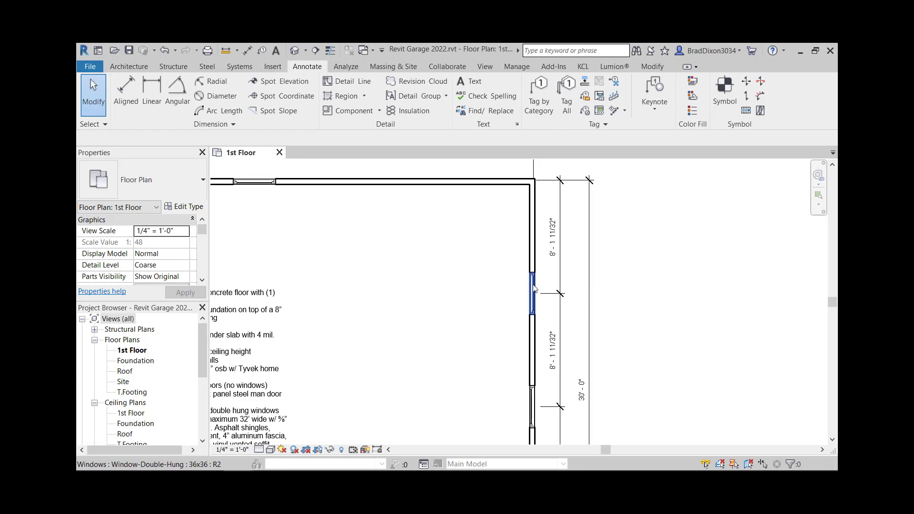
left_click(532, 285)
left_click(551, 298)
left_click(708, 287)
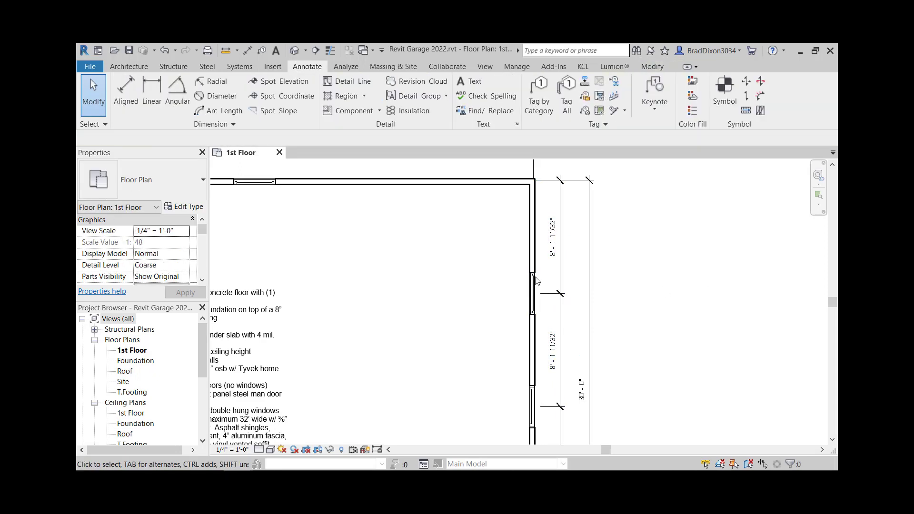
scroll(533, 280, "up", 2)
left_click(533, 282)
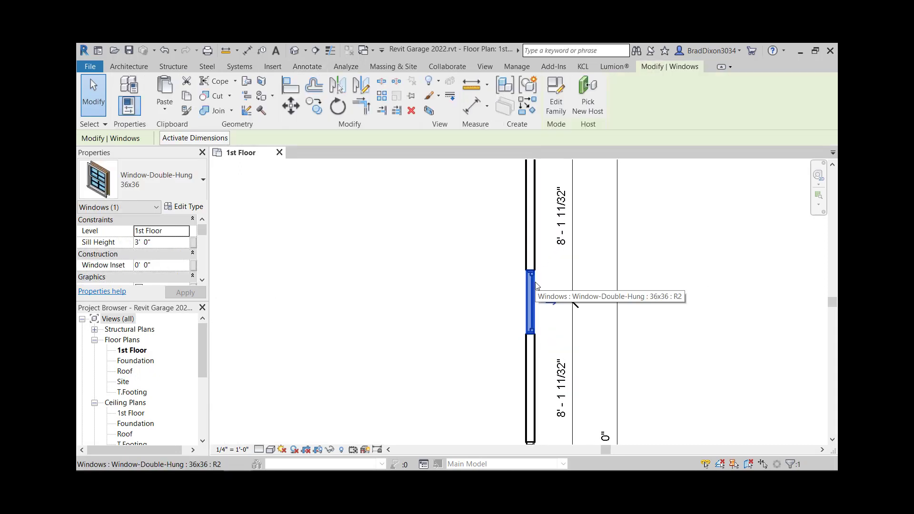
left_click(590, 250)
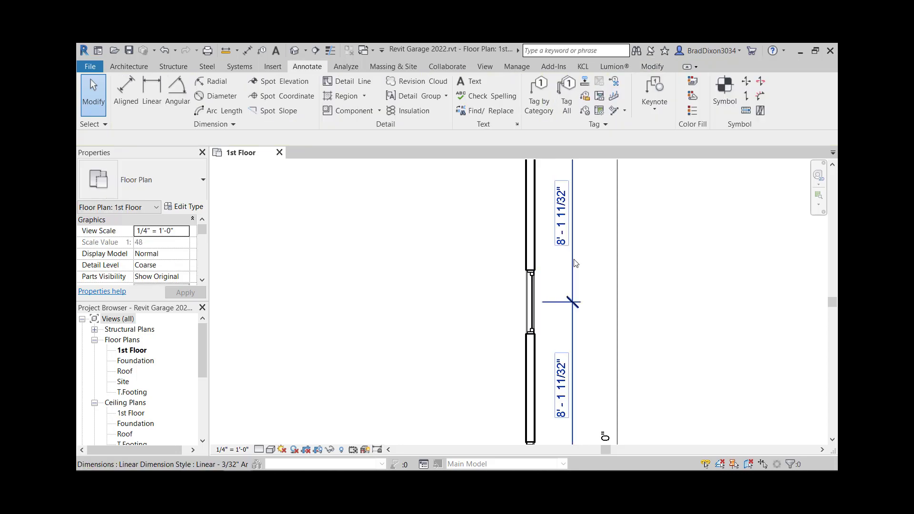
left_click(574, 264)
key("Delete")
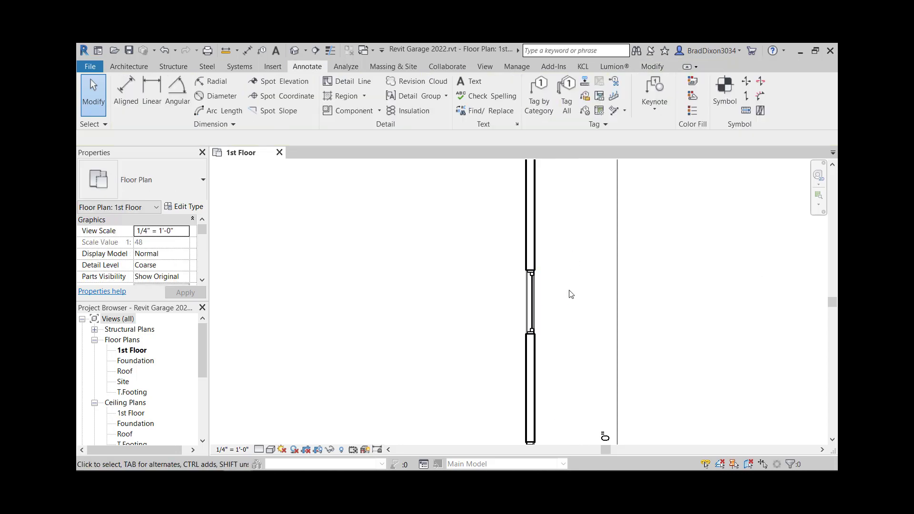
Step: Add an aligned dimension from the top wall to the centre of the upper window
scroll(554, 258, "down", 1)
left_click(122, 89)
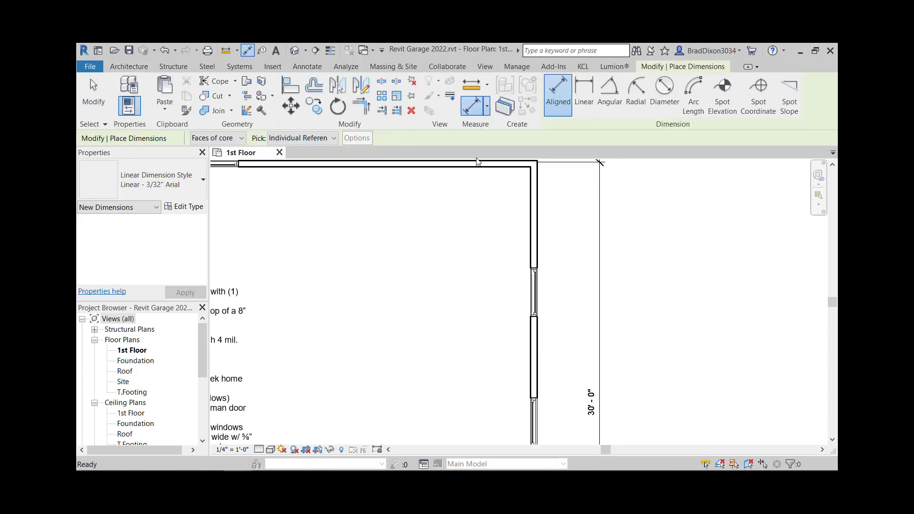
left_click(526, 169)
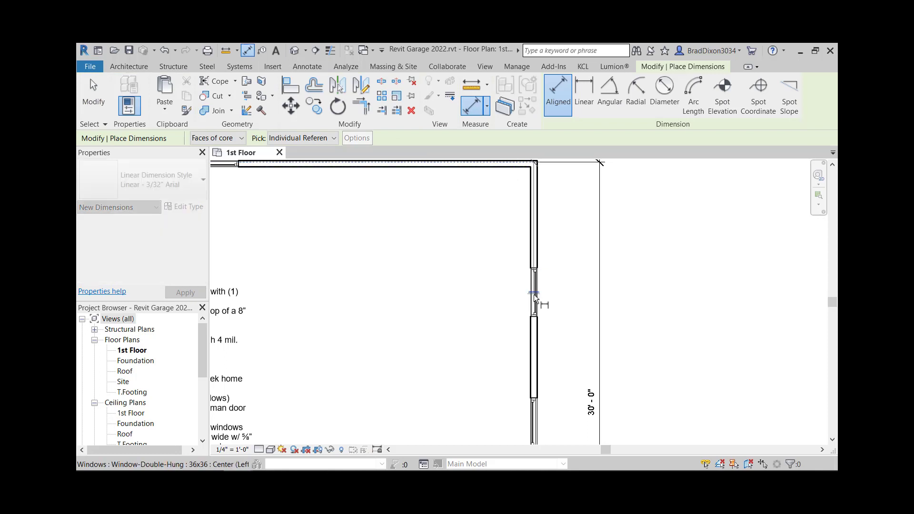
left_click(534, 293)
left_click(574, 283)
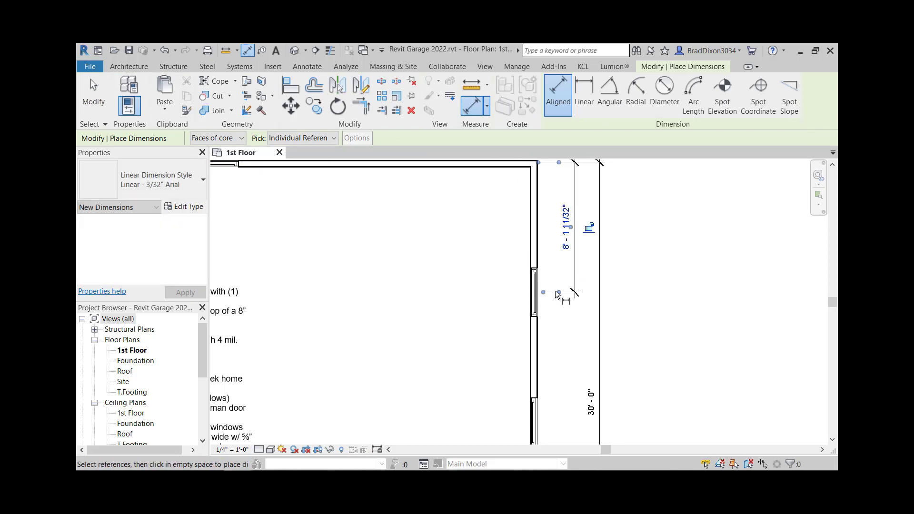
key("Escape")
Step: Select the upper window and nudge it along the wall to adjust its distance from the top wall
left_click(534, 293)
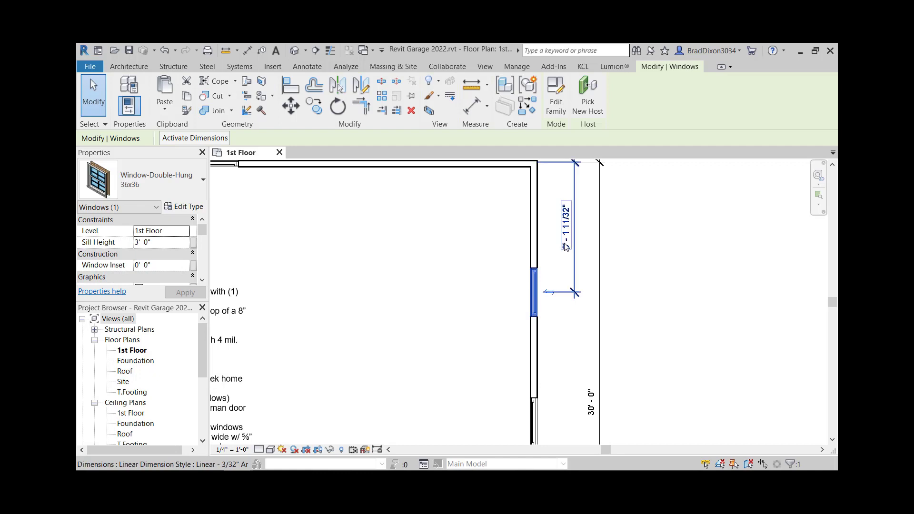
left_click(564, 248)
left_click(533, 291)
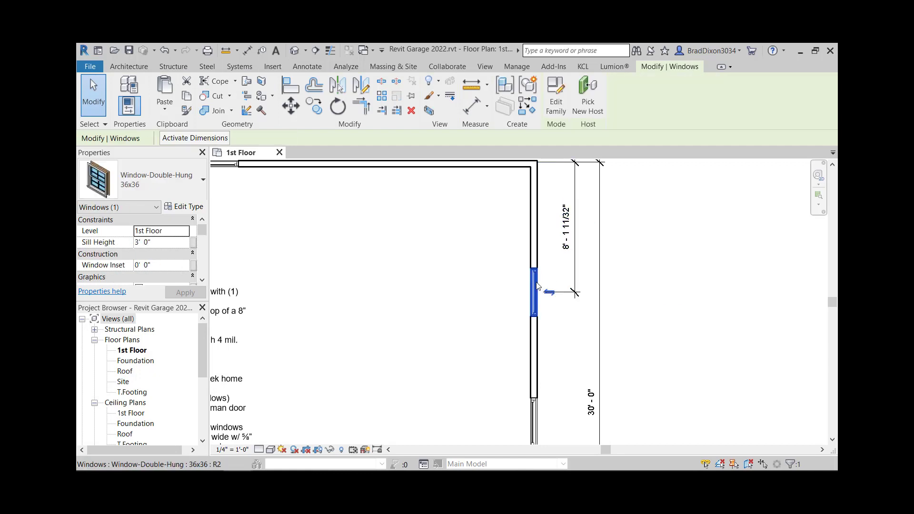
scroll(545, 219, "up", 2)
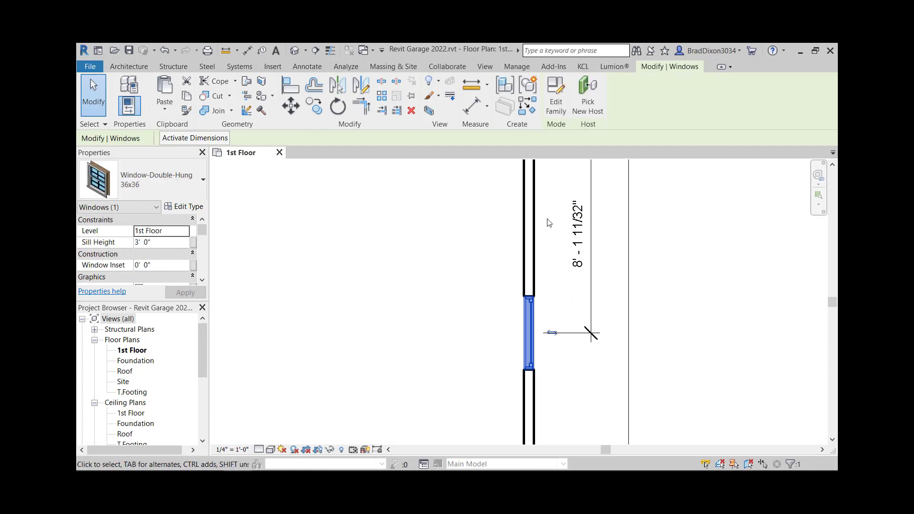
key("Up")
key("Up")
key("Down")
key("Down")
key("Down")
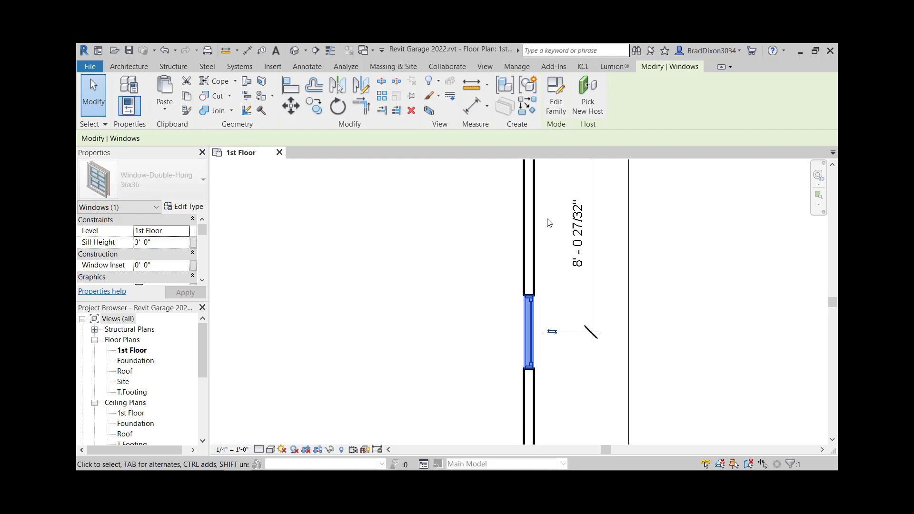
key("Down")
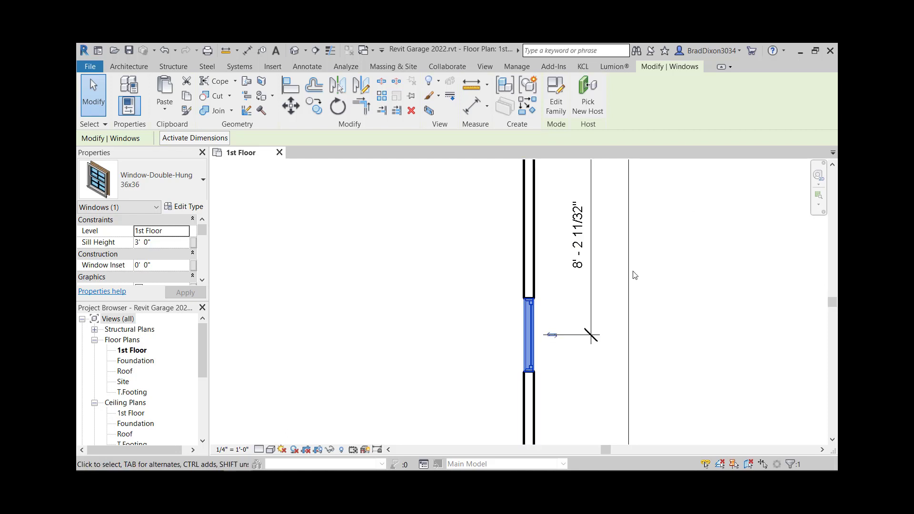
Step: Keep nudging the selected upper window along the wall in small steps, checking its distance from the top wall
scroll(608, 186, "up", 2)
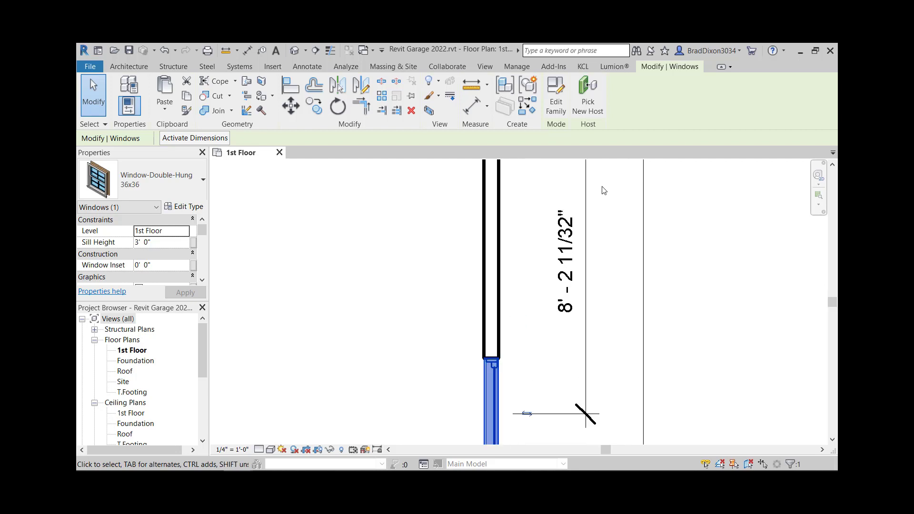
key("Up")
key("Up")
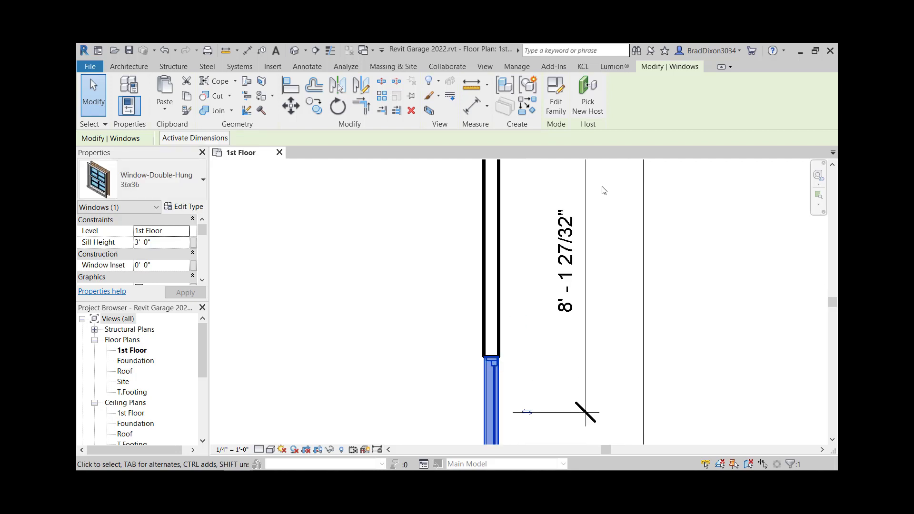
key("Down")
scroll(601, 300, "up", 4)
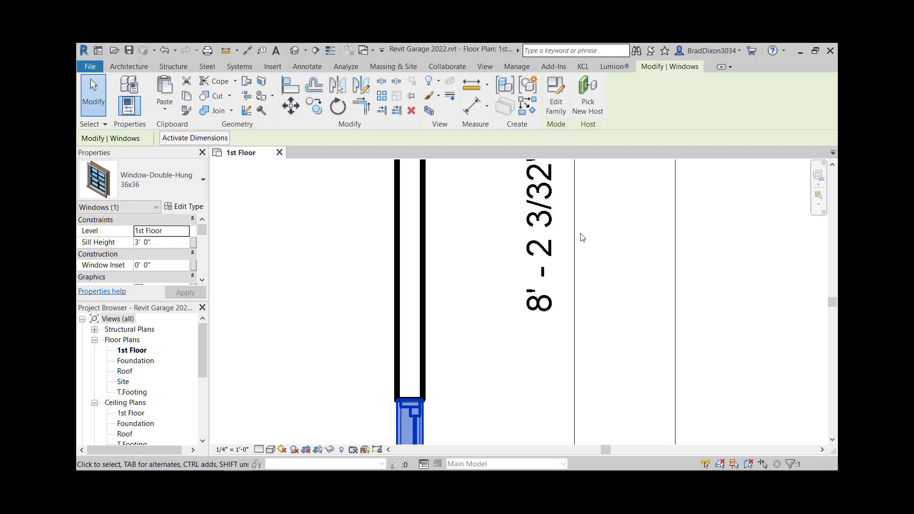
key("Up")
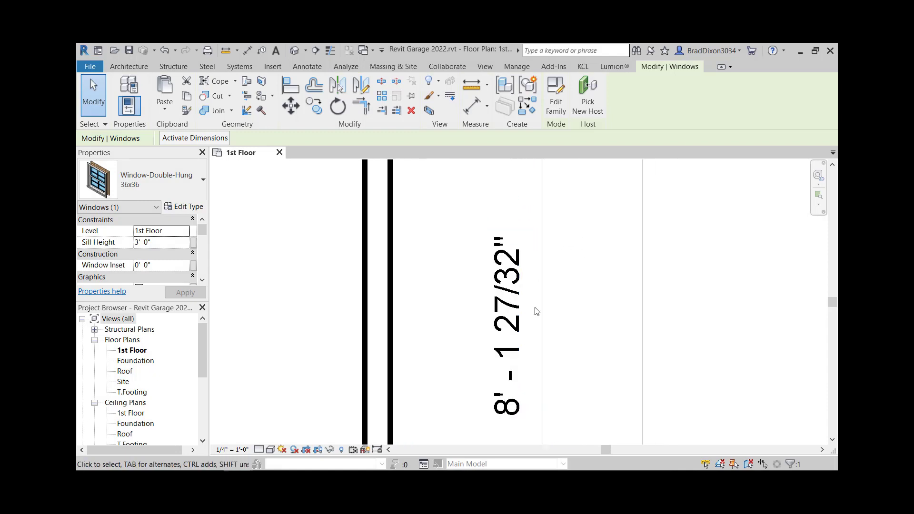
key("Up")
key("Down")
key("Down")
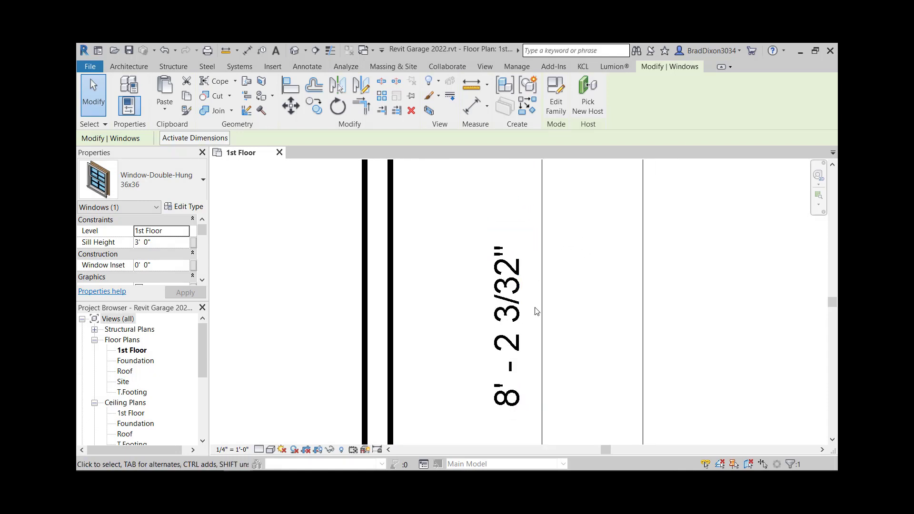
key("Down")
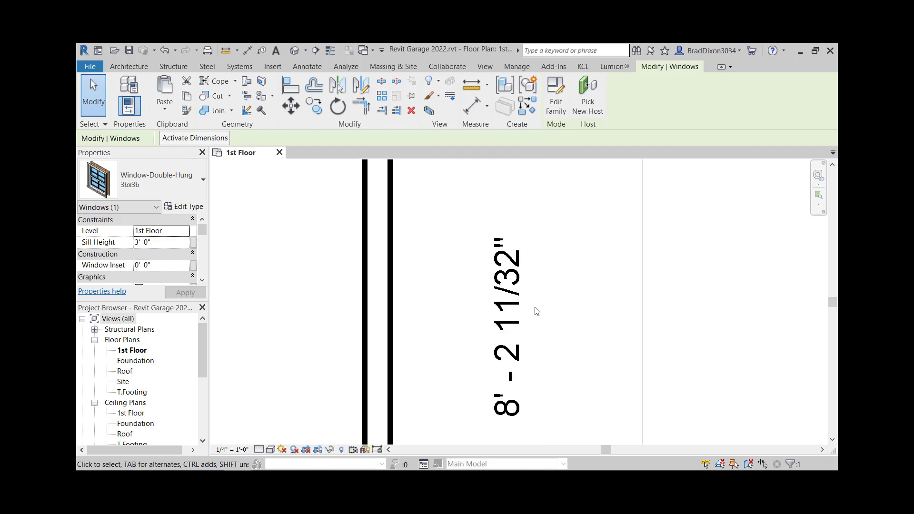
key("Up")
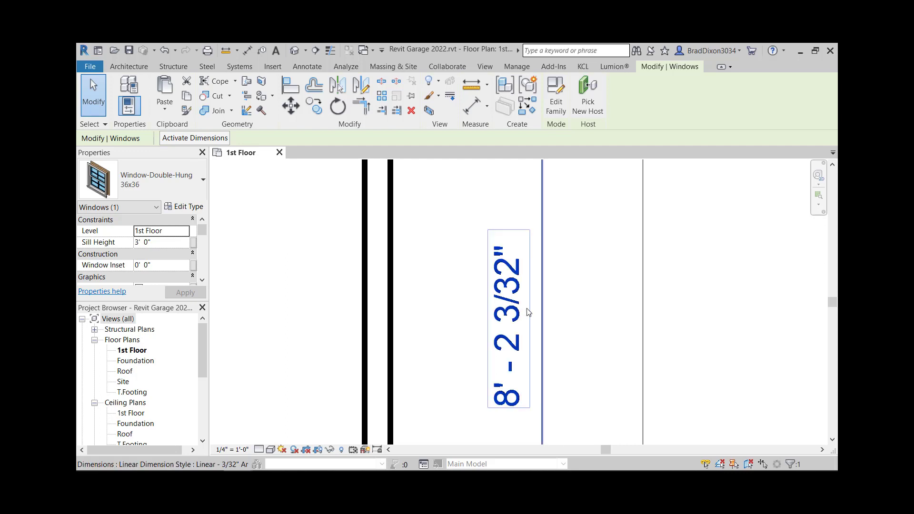
scroll(481, 351, "up", 2)
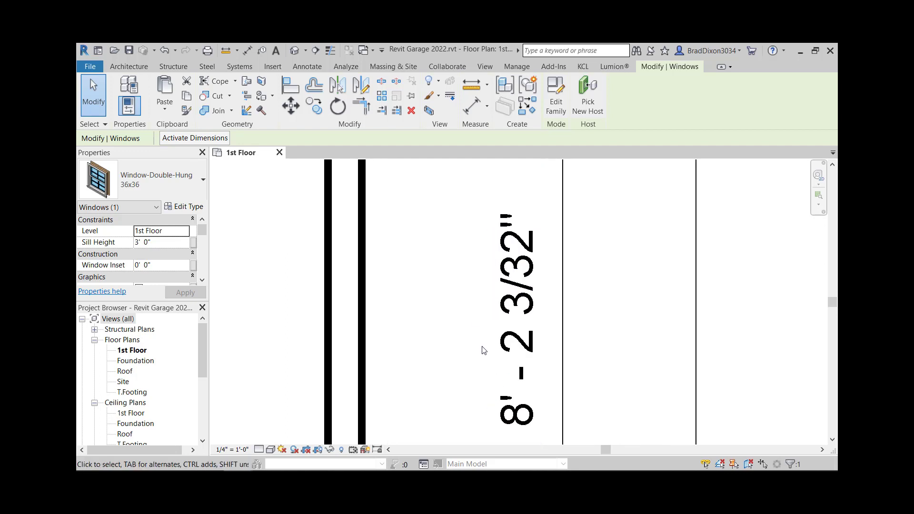
scroll(512, 350, "down", 2)
scroll(511, 362, "up", 2)
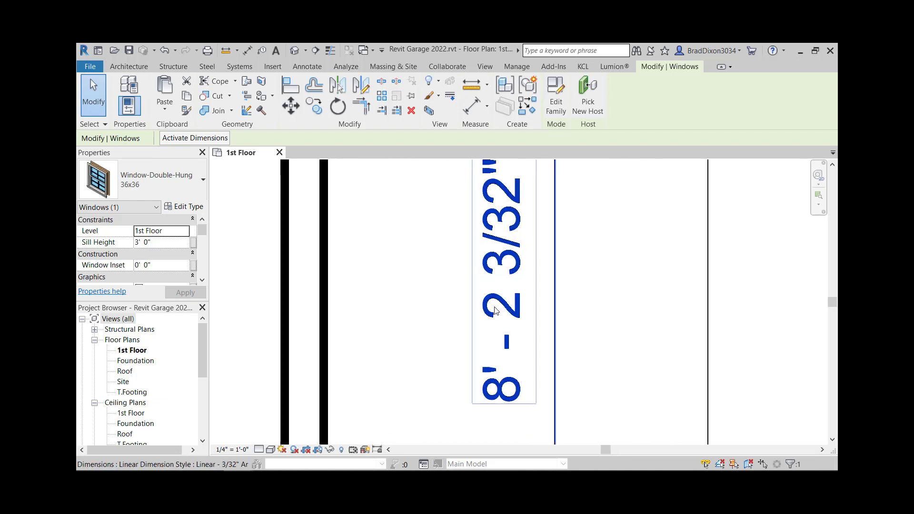
scroll(496, 310, "up", 1)
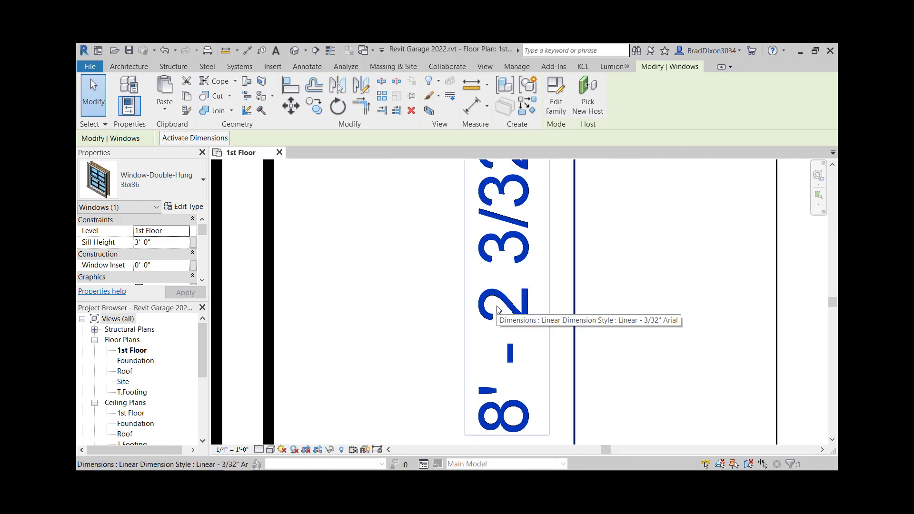
key("Up")
key("Down")
key("Down")
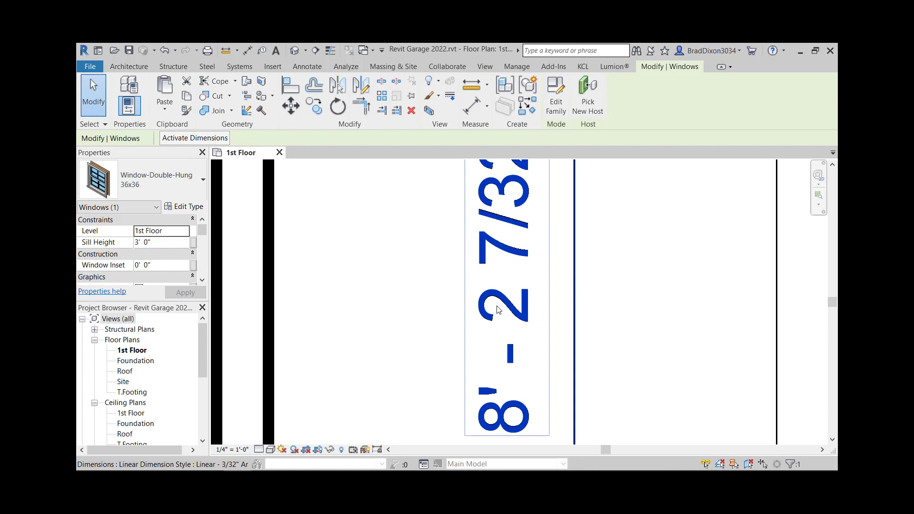
key("Up")
key("Up")
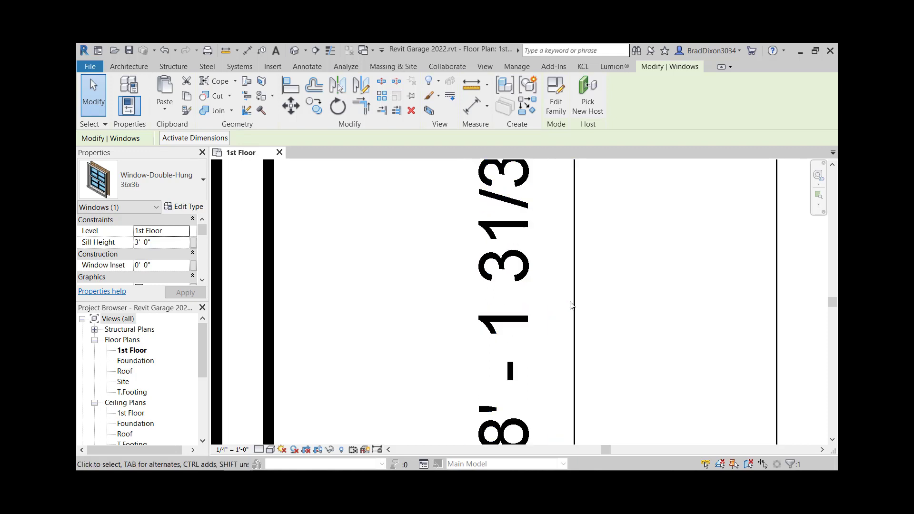
Step: Set the view scale to 6" = 1'-0" and nudge the upper window further toward the top wall in finer steps
left_click(233, 449)
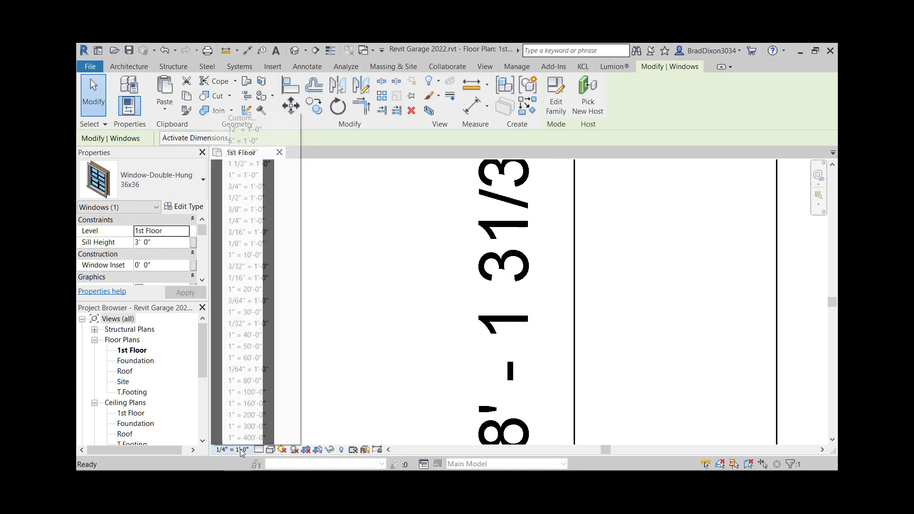
left_click(243, 141)
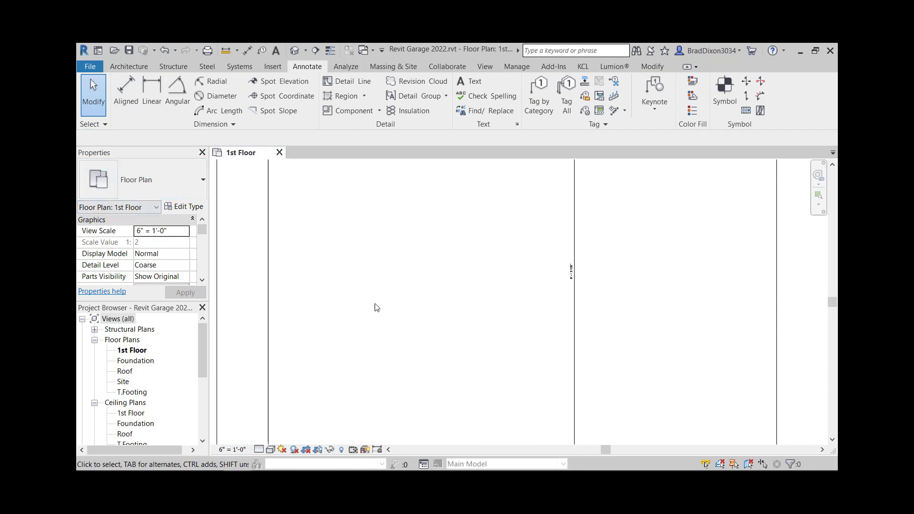
scroll(495, 300, "down", 3)
middle_click_drag(566, 364, 506, 247)
scroll(505, 293, "down", 4)
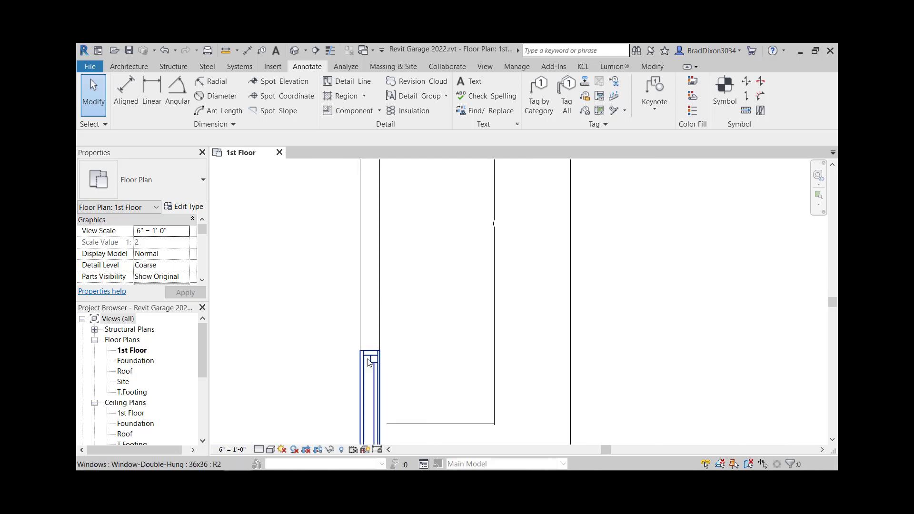
left_click(374, 383)
scroll(478, 224, "up", 6)
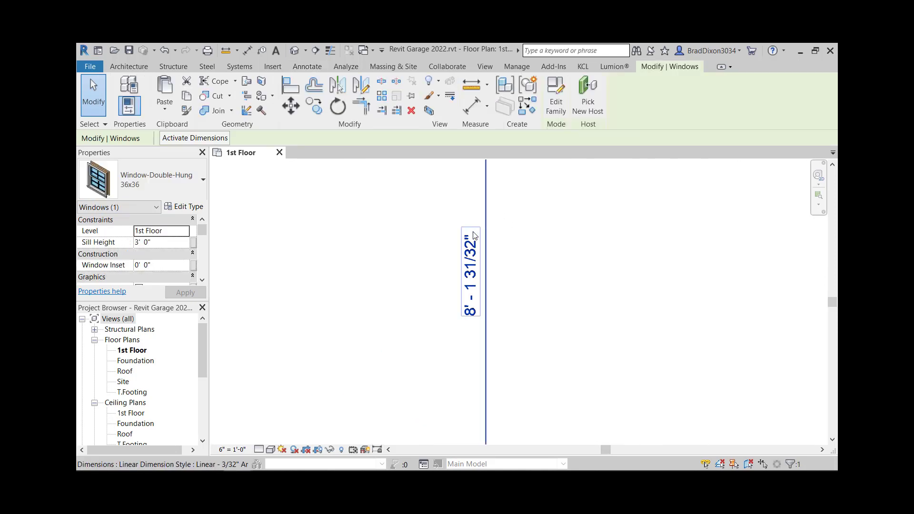
key("Up")
key("Up")
key("Up")
key("Up")
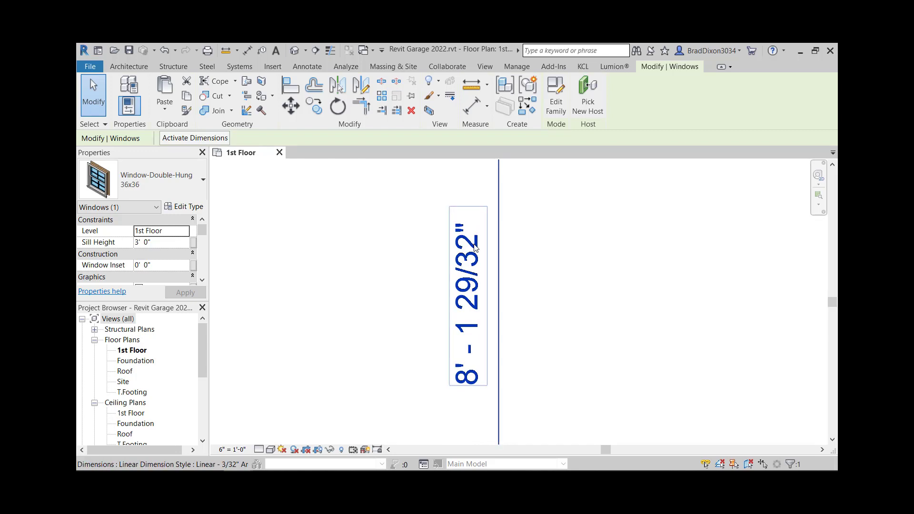
key("Up")
key("Up")
key("Up")
key("Up")
key("Up")
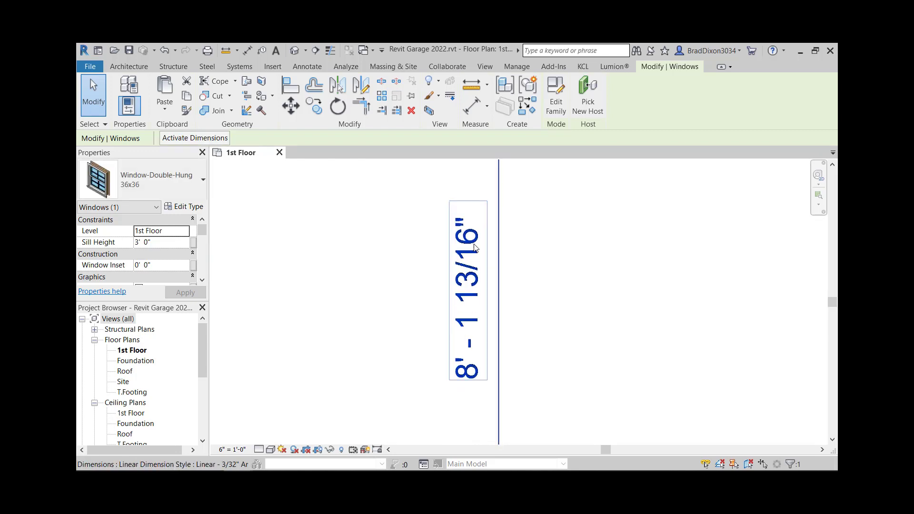
key("Up")
key("Up")
key("Up")
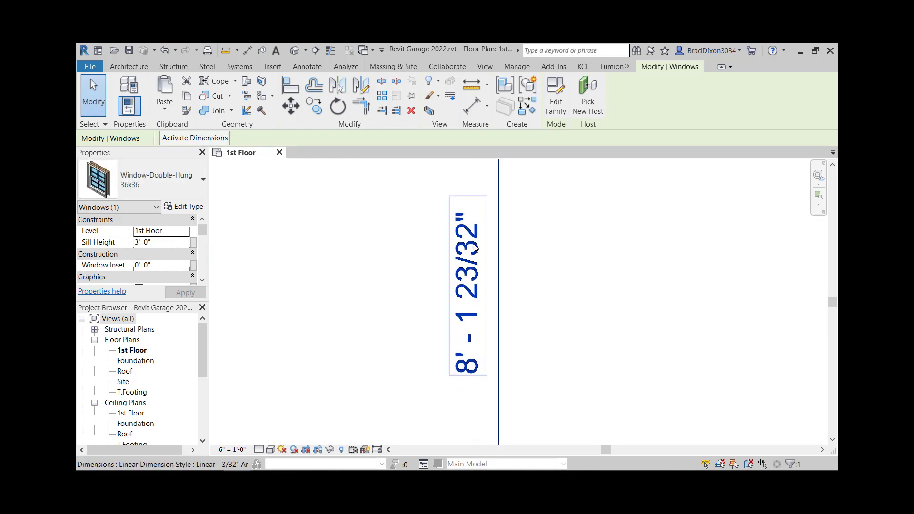
key("Up")
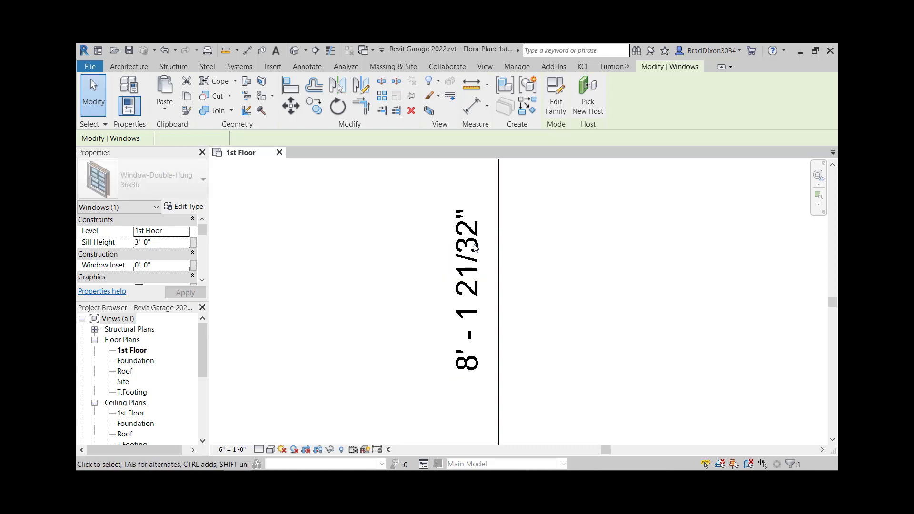
key("Up")
key("Up")
key("Up")
key("Up")
key("Up")
key("Up")
key("Up")
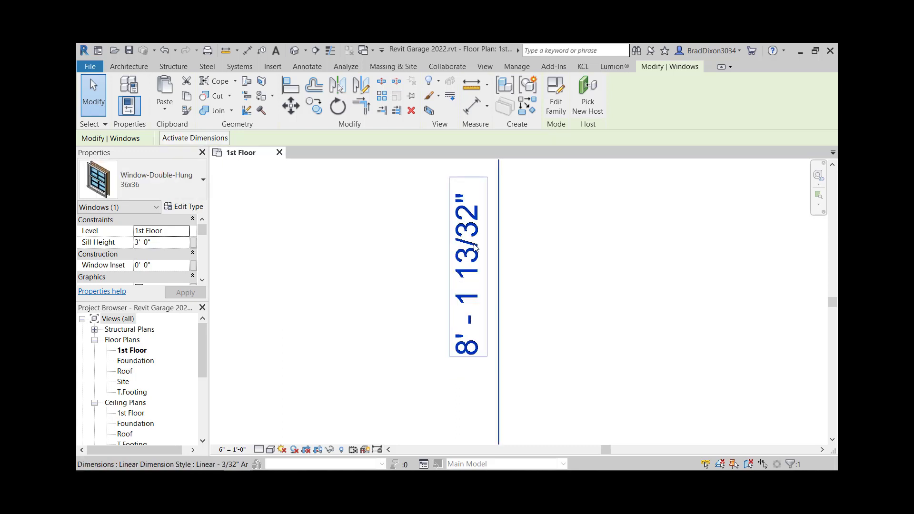
Step: Change the floor plan's view scale to 1 1/2" = 1'-0"
scroll(475, 247, "down", 5)
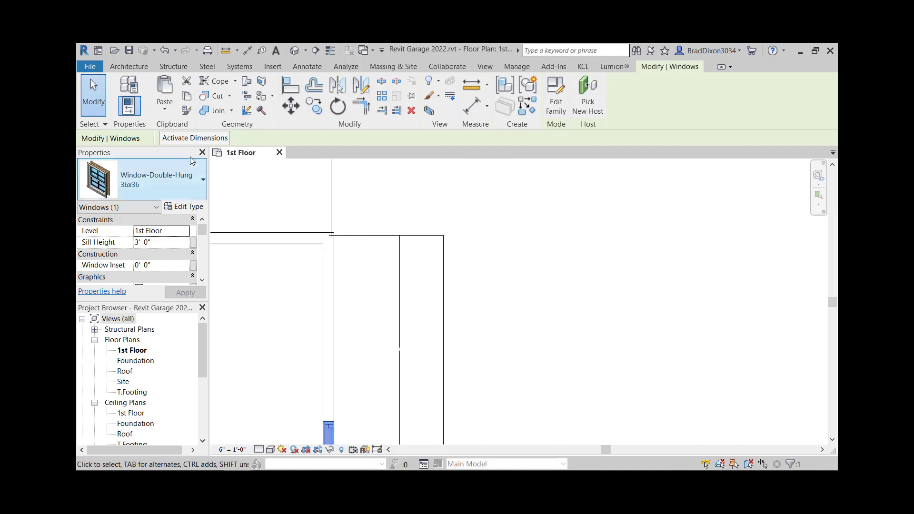
scroll(406, 354, "up", 1)
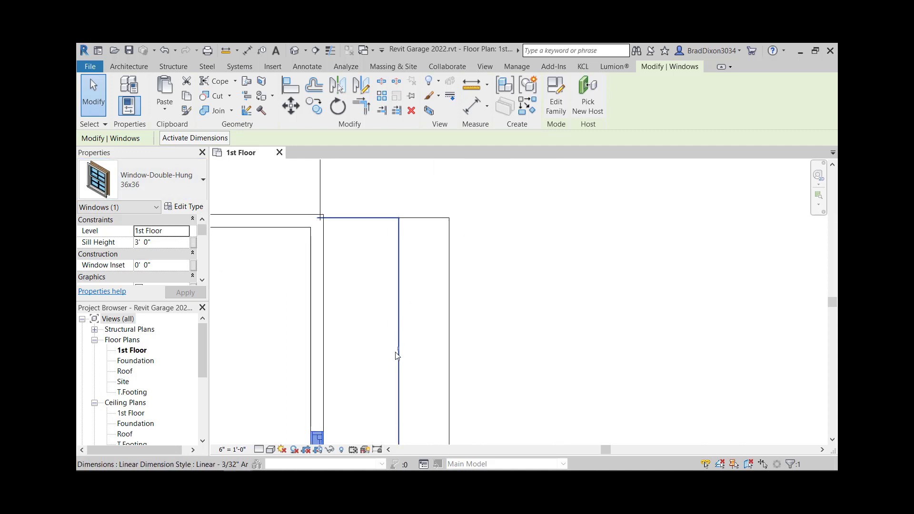
left_click(567, 283)
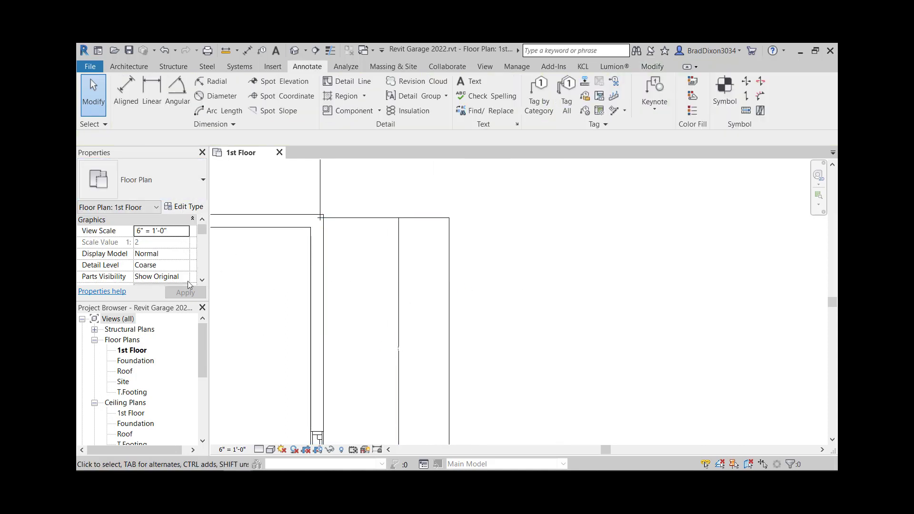
left_click(183, 231)
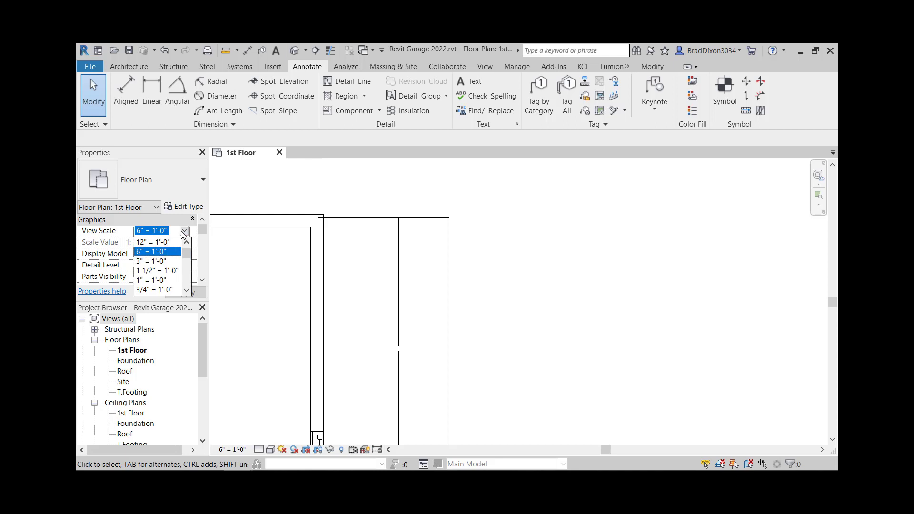
left_click(154, 271)
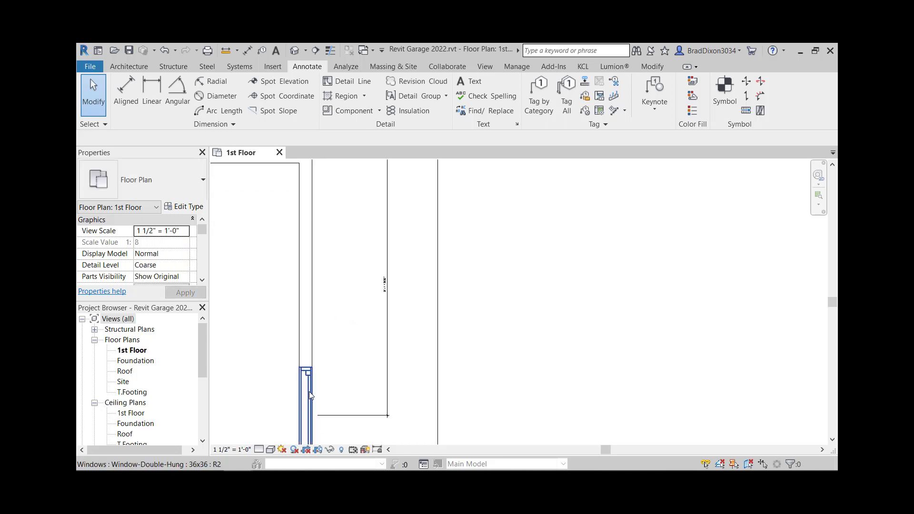
Step: Select the upper window and nudge it until its distance from the top wall reads 8'-0"
left_click(309, 391)
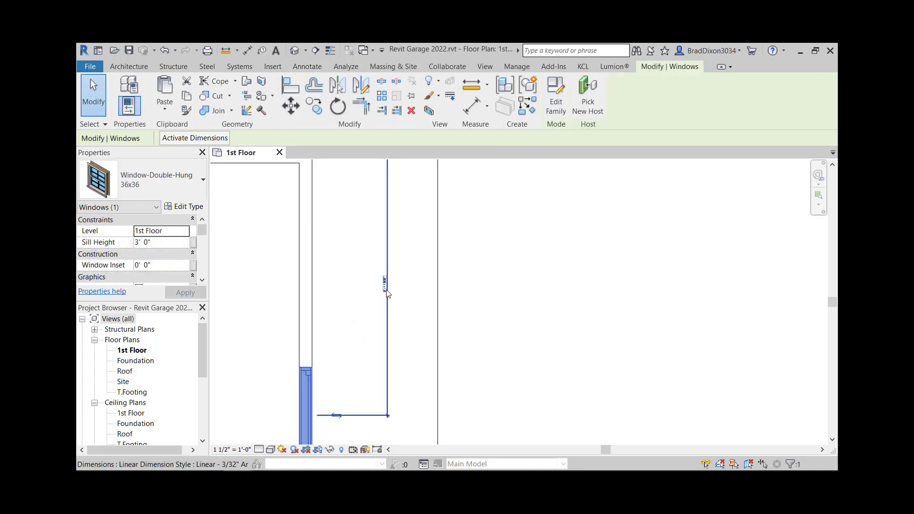
scroll(390, 285, "up", 5)
key("Up")
key("Up")
key("Up")
key("Up")
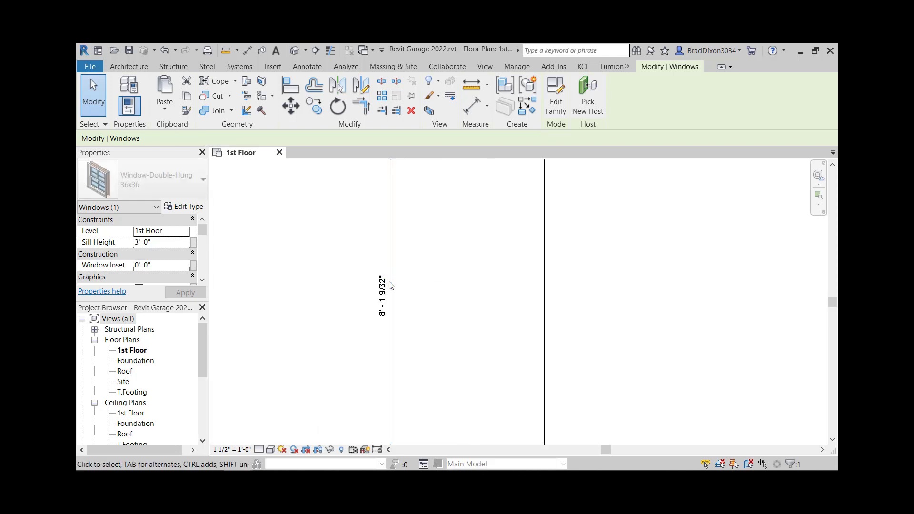
key("Up")
key("Up")
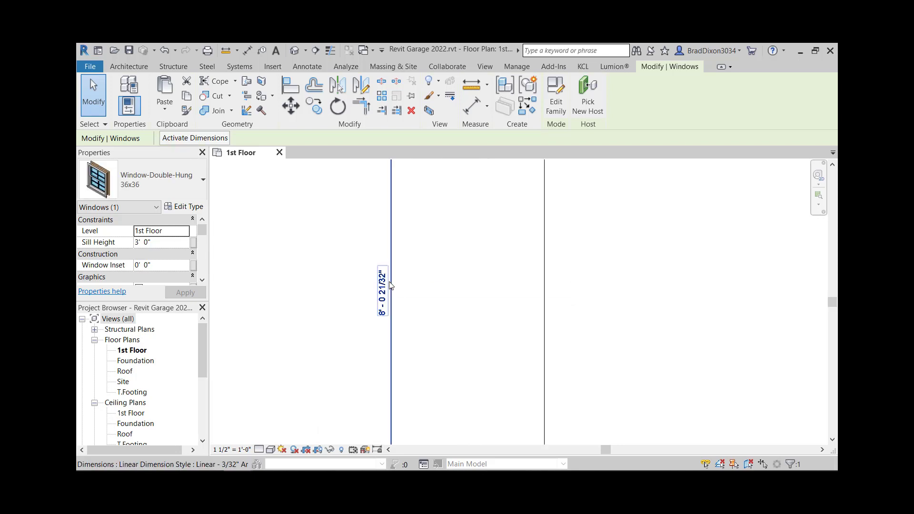
key("Up")
scroll(389, 284, "up", 4)
key("Up")
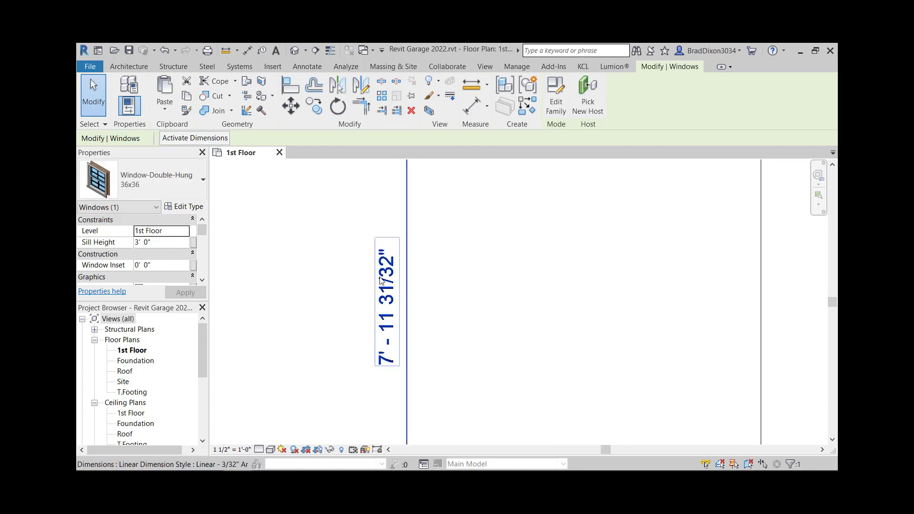
key("Down")
key("Down")
key("Up")
key("Down")
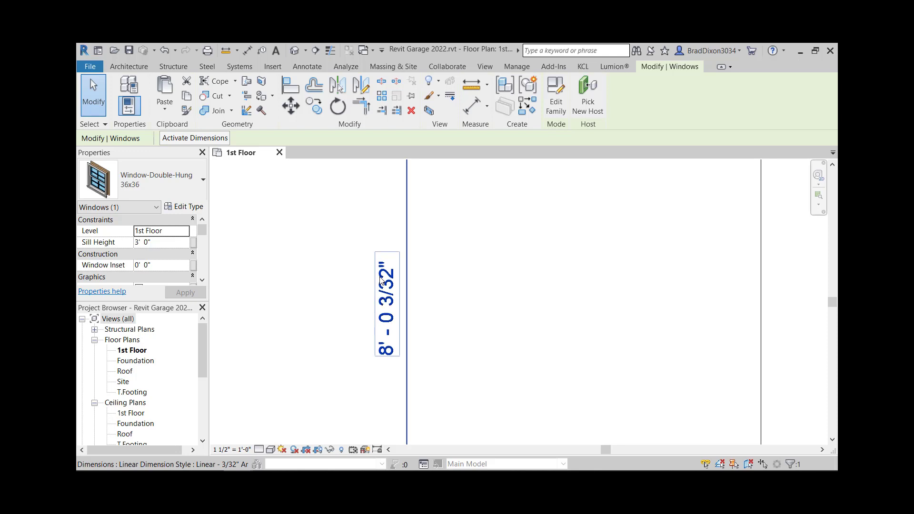
key("Down")
key("Up")
key("Up")
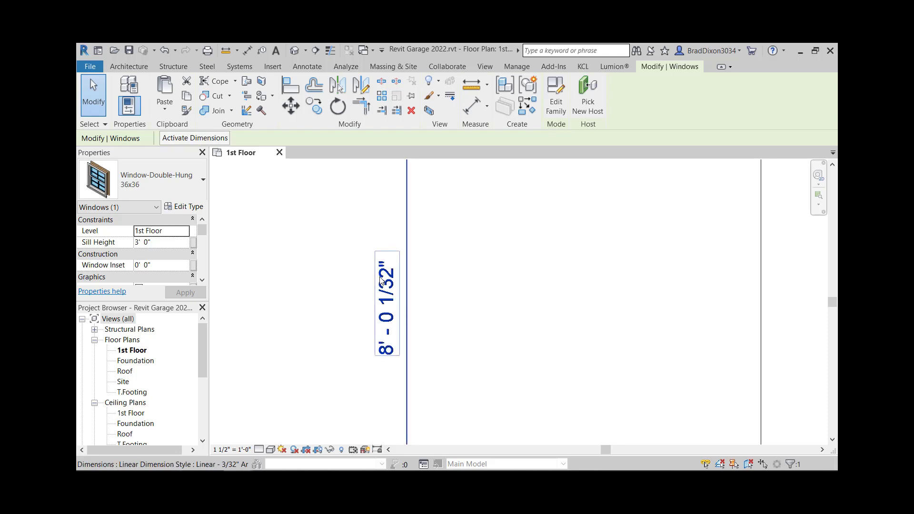
scroll(385, 275, "up", 1)
key("Up")
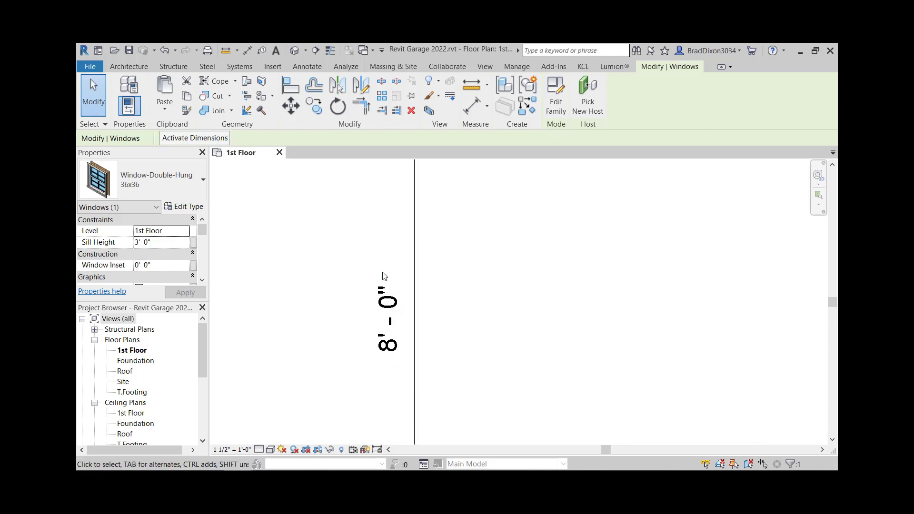
scroll(535, 320, "down", 4)
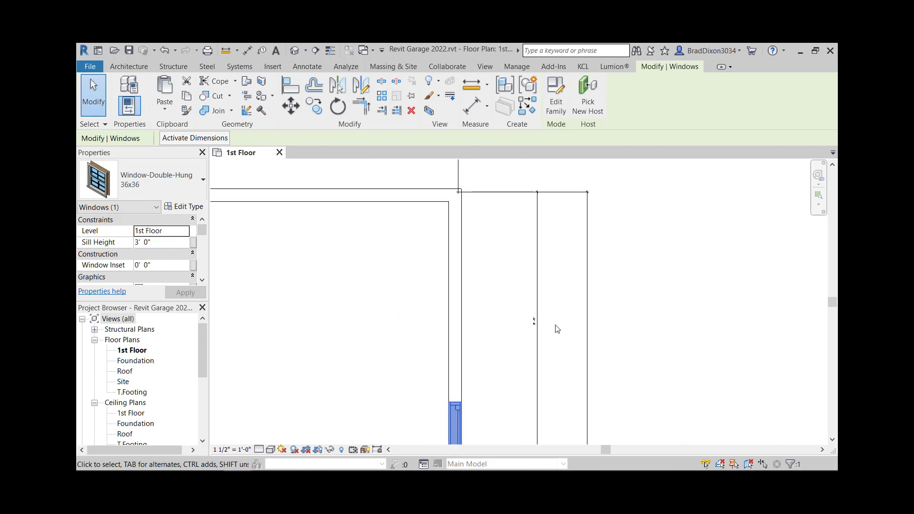
key("Escape")
mouse_move(623, 376)
middle_mouse_down()
mouse_move(588, 352)
mouse_move(567, 261)
middle_mouse_up()
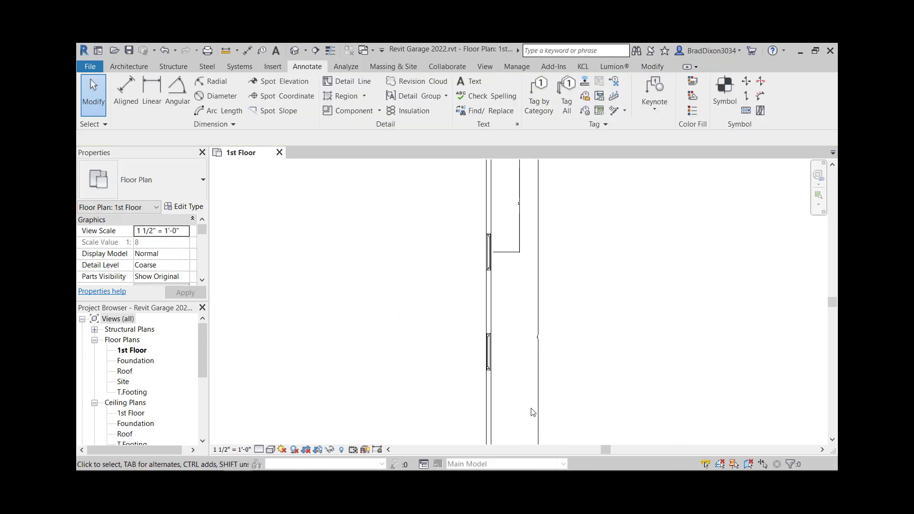
Step: Add an aligned dimension from the lower window's centre to the door's edge on the side wall
middle_click_drag(521, 187, 502, 277)
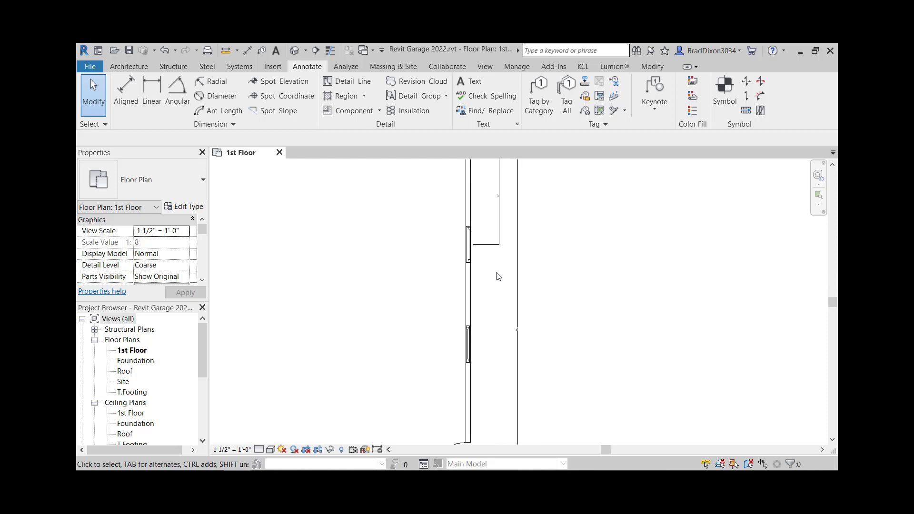
left_click(469, 249)
scroll(497, 198, "up", 6)
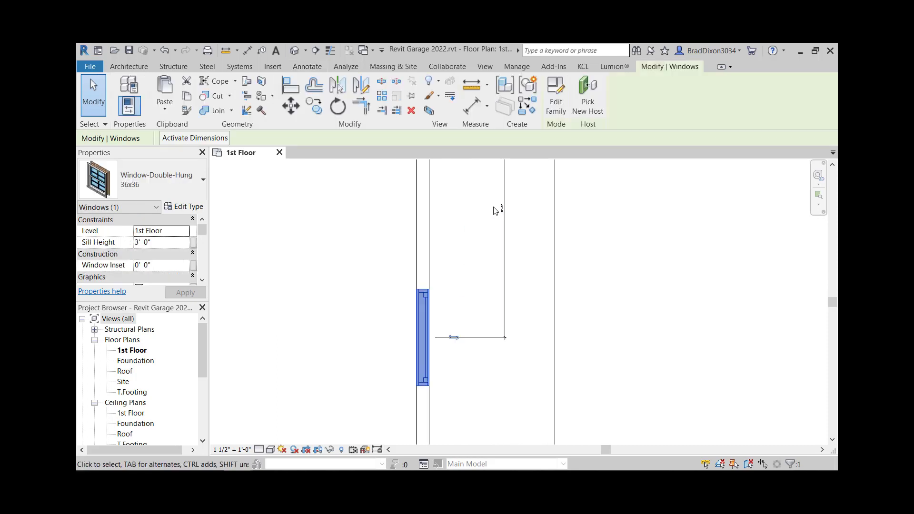
scroll(505, 213, "down", 4)
middle_click_drag(483, 355, 491, 248)
scroll(479, 329, "down", 4)
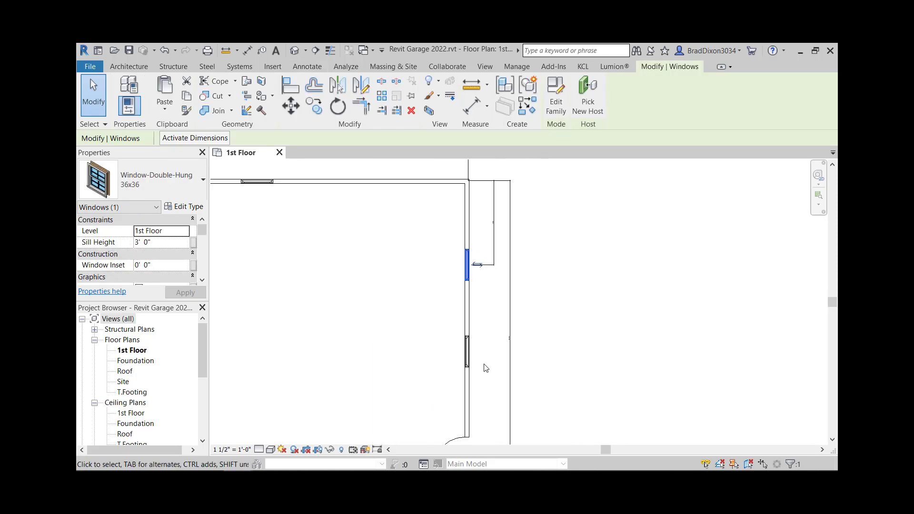
middle_click_drag(481, 442, 481, 378)
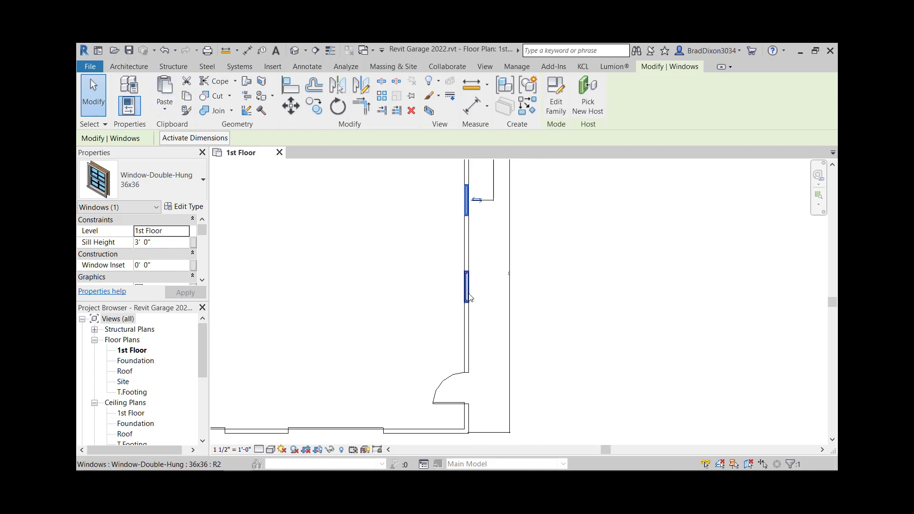
left_click(306, 68)
left_click(125, 91)
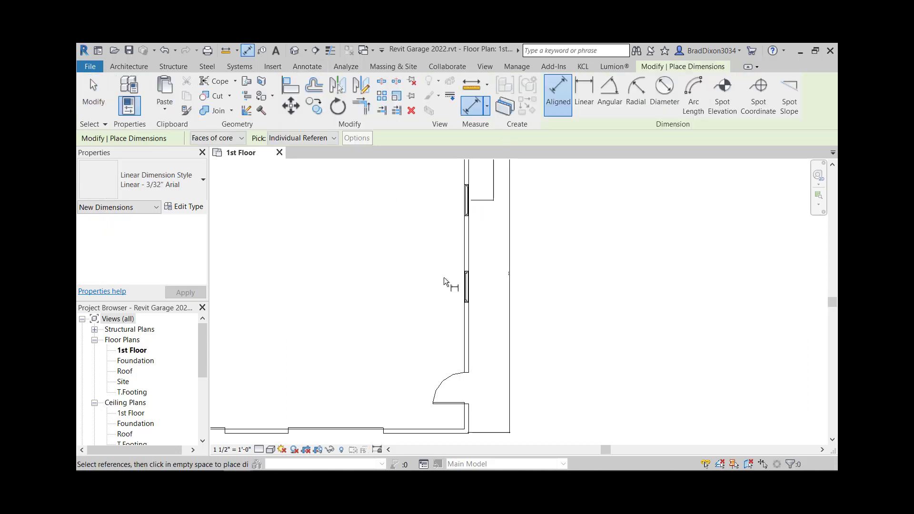
scroll(471, 376, "up", 2)
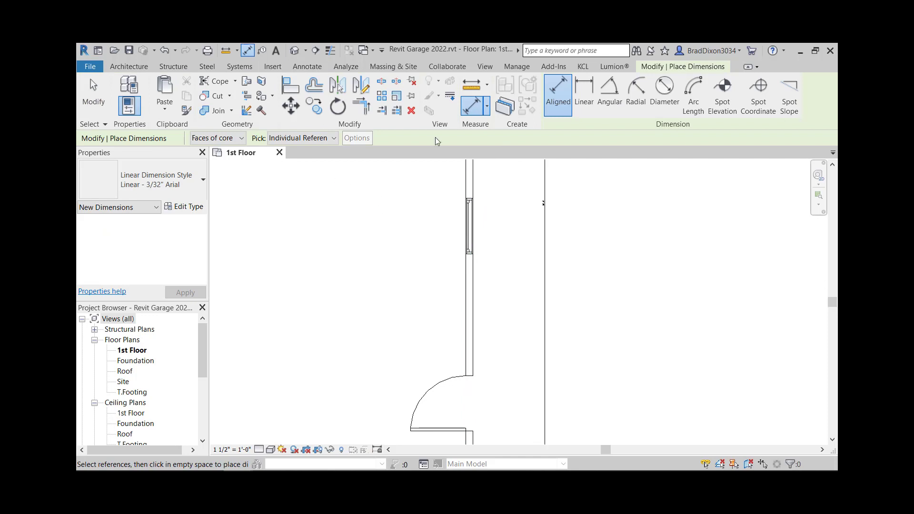
left_click(471, 226)
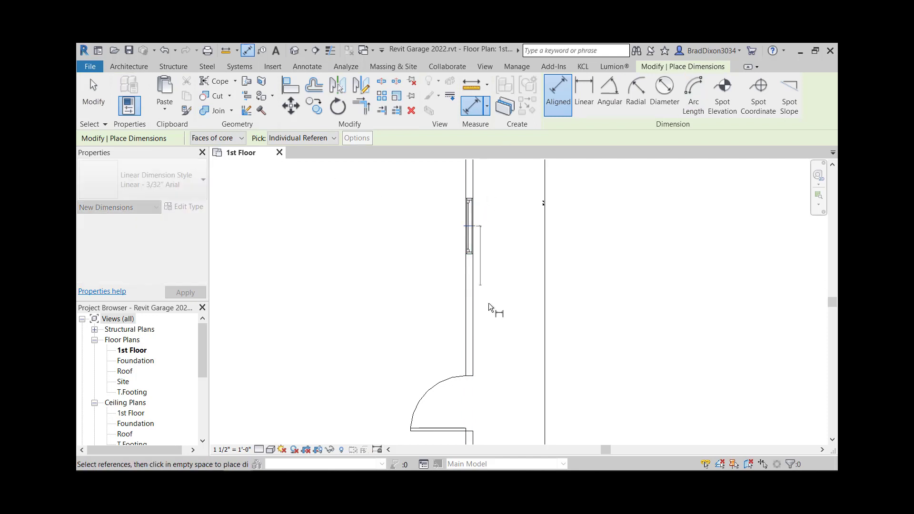
scroll(469, 381, "up", 2)
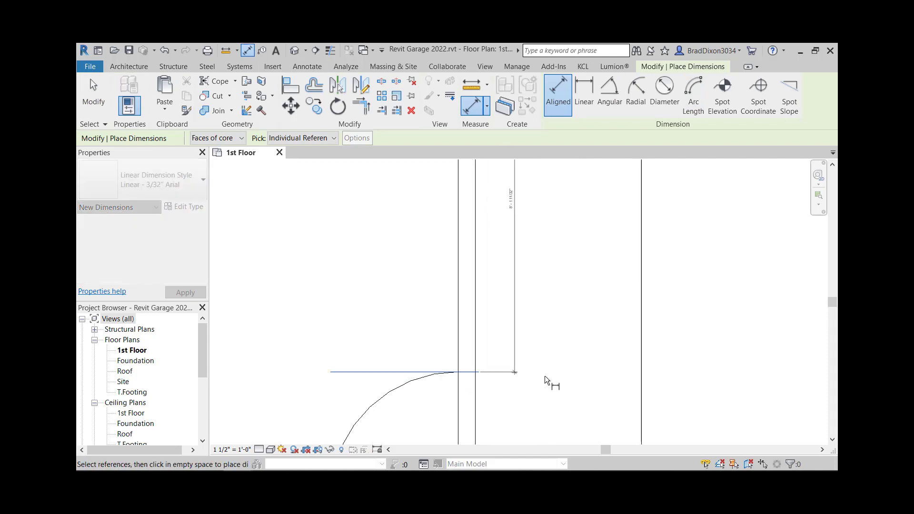
scroll(545, 378, "down", 2)
left_click(553, 319)
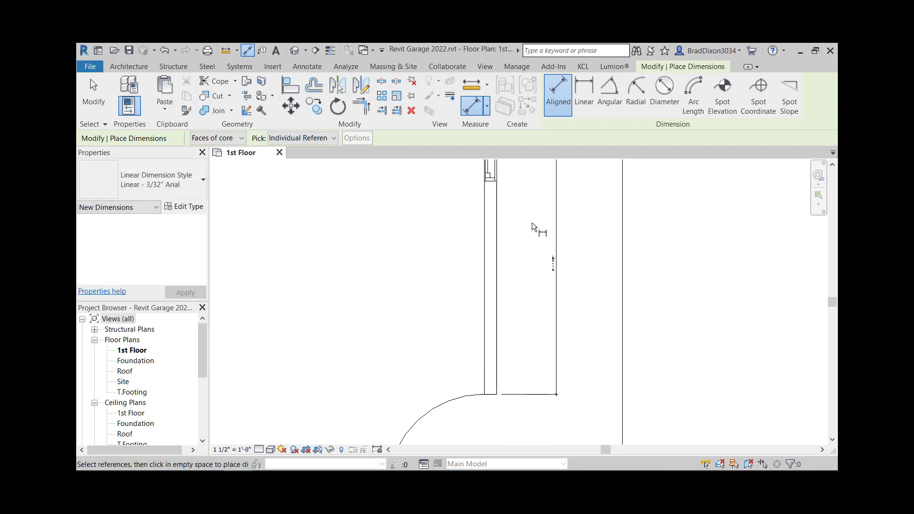
scroll(532, 221, "up", 1)
key("Escape")
key("Escape")
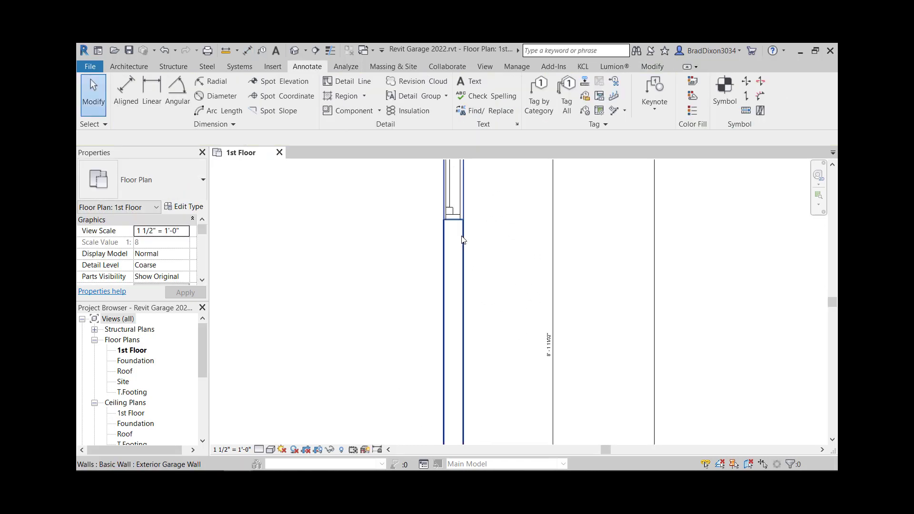
Step: Nudge the lower window along the wall in small steps until its distance to the door reads 8'-0"
left_click(447, 192)
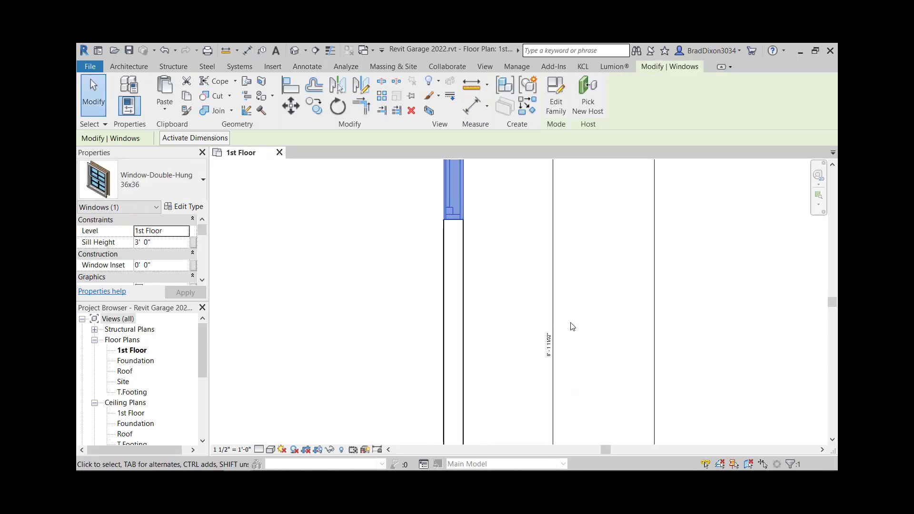
scroll(541, 367, "up", 2)
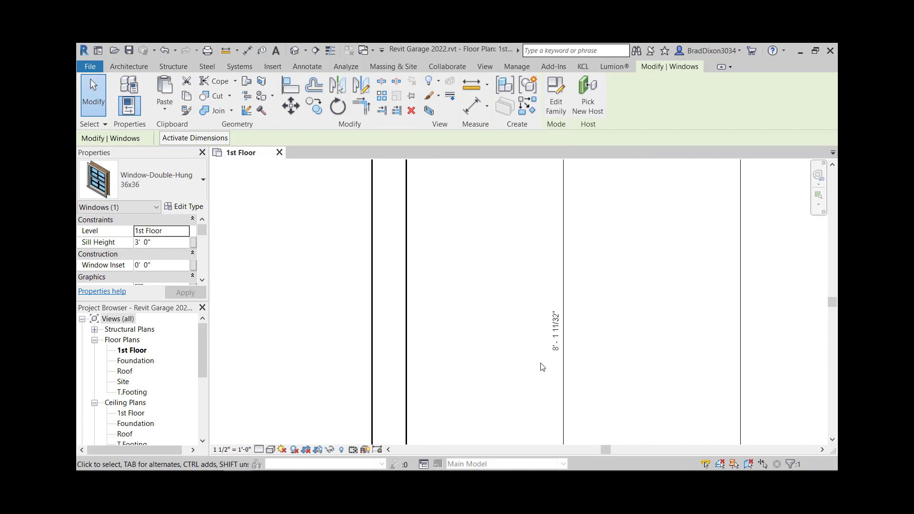
scroll(543, 367, "down", 1)
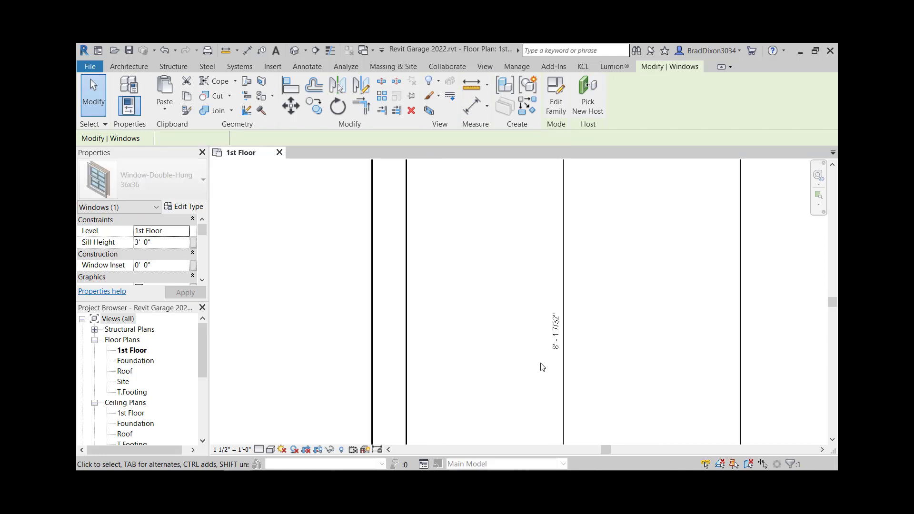
key("Down")
key("Down")
key("Down")
key("Down")
key("Down")
key("Down")
key("Down")
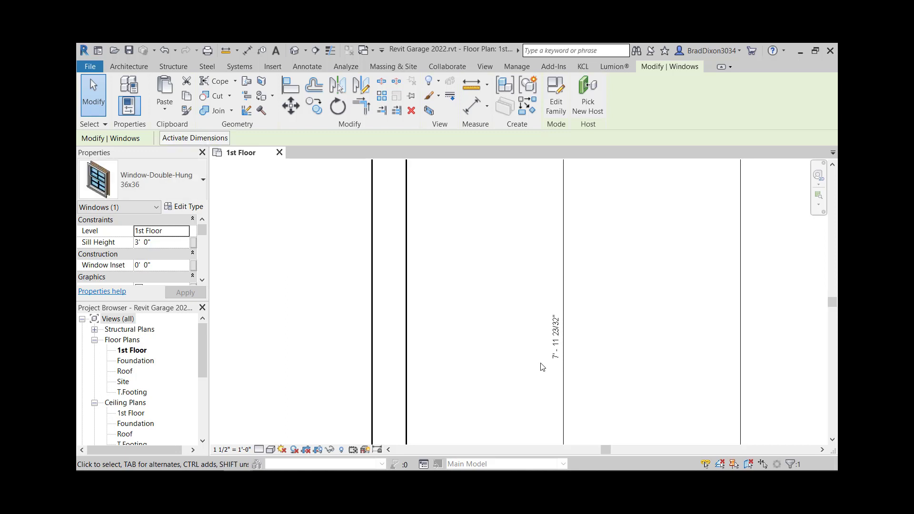
key("Up")
key("Up")
key("Down")
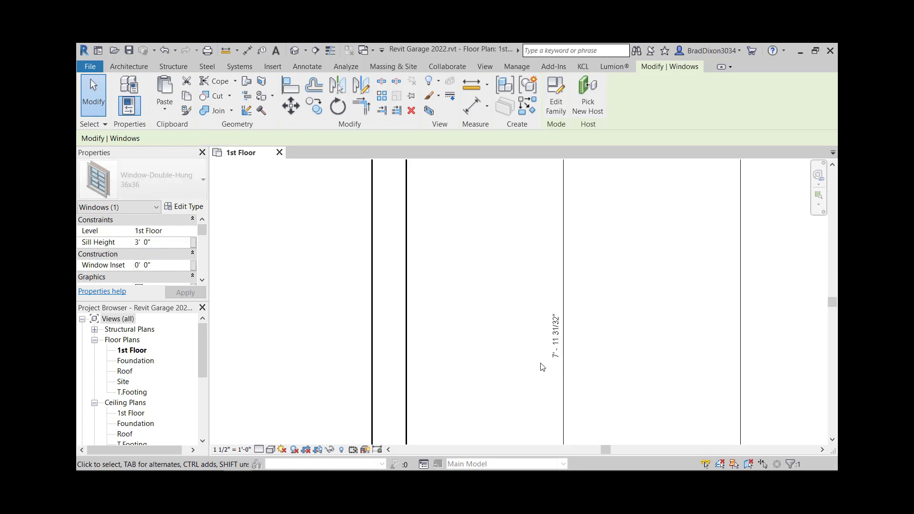
scroll(542, 366, "up", 3)
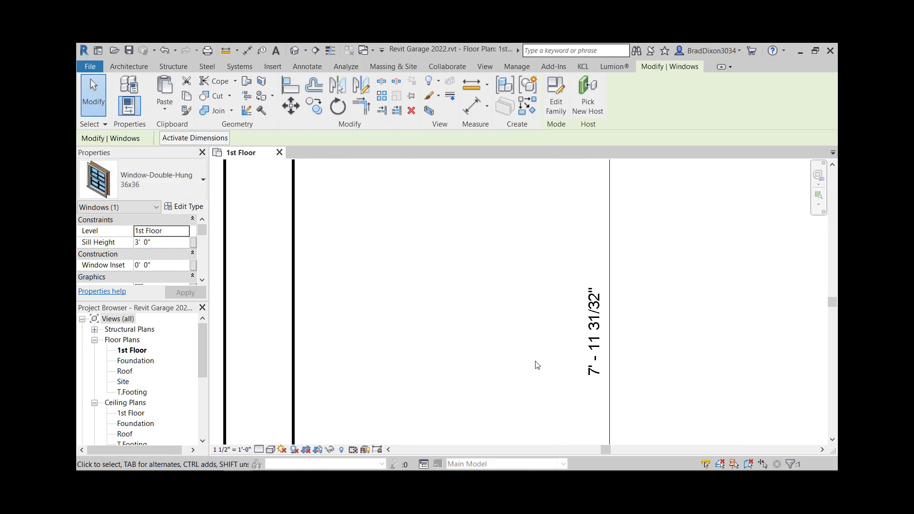
key("Up")
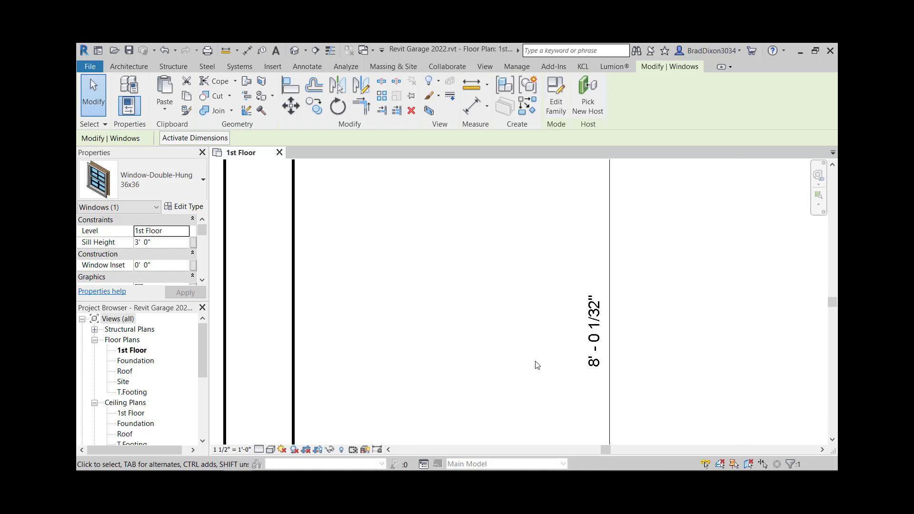
key("Down")
scroll(619, 383, "up", 1)
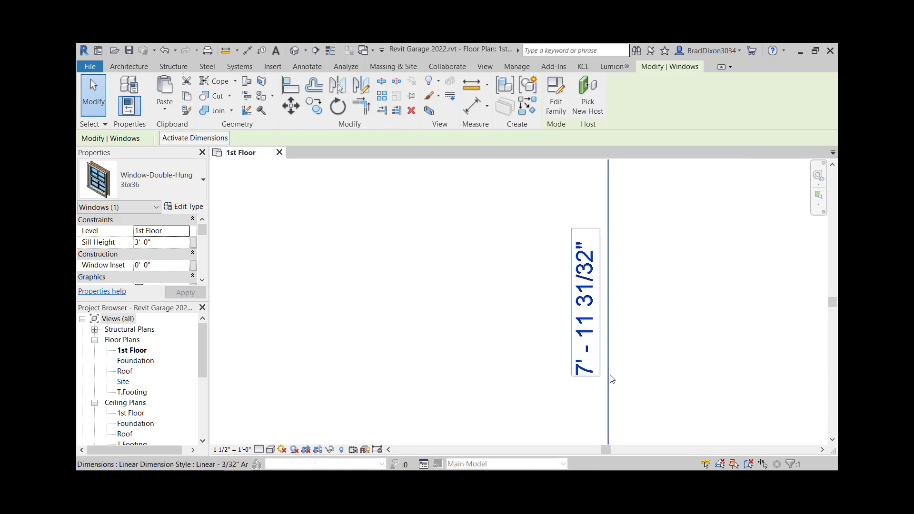
key("Up")
key("Up")
key("Down")
key("Down")
scroll(578, 325, "up", 1)
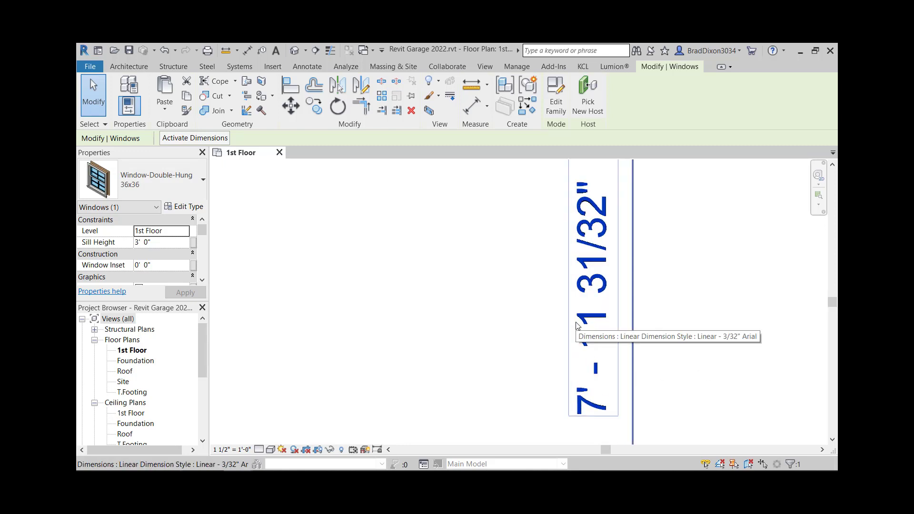
key("Up")
scroll(619, 304, "down", 3)
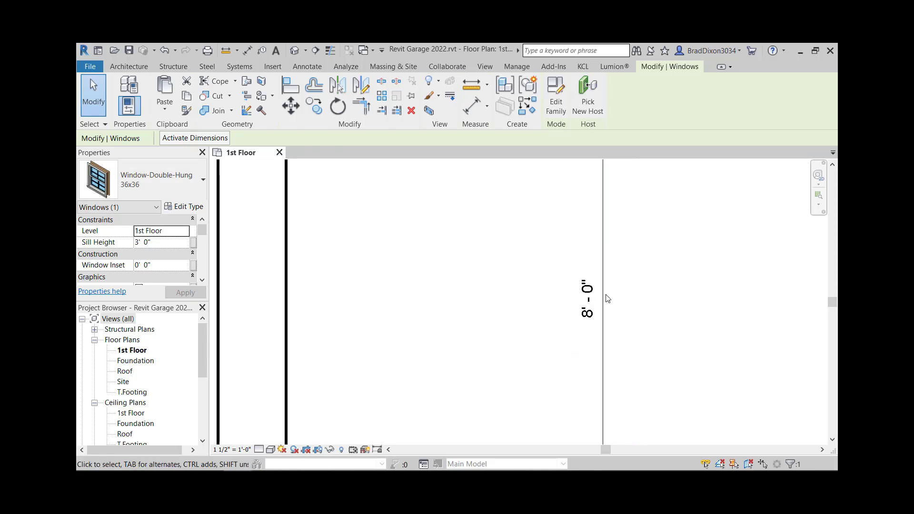
scroll(624, 305, "down", 2)
left_click(666, 299)
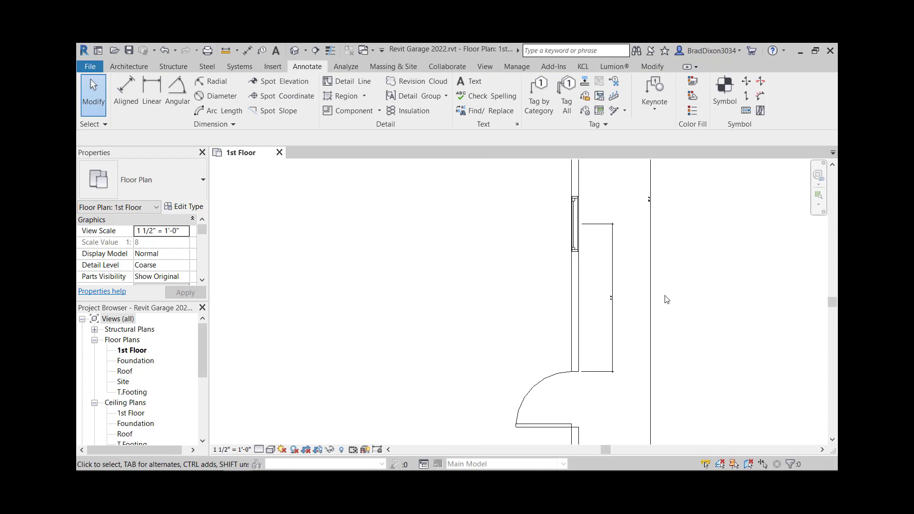
Step: Delete the temporary window-to-door dimension and set the view scale to 1/4" = 1'-0"
left_click(612, 272)
key("Delete")
left_click(185, 231)
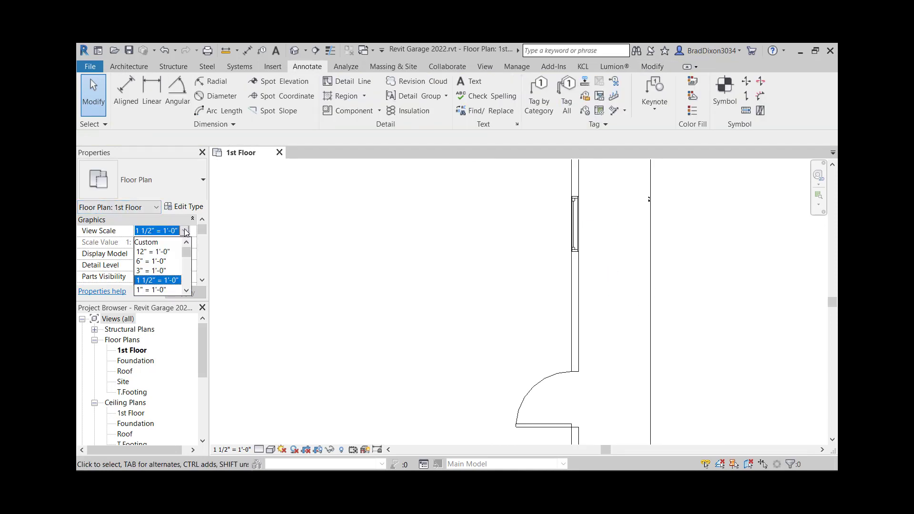
scroll(170, 285, "down", 1)
scroll(159, 285, "down", 2)
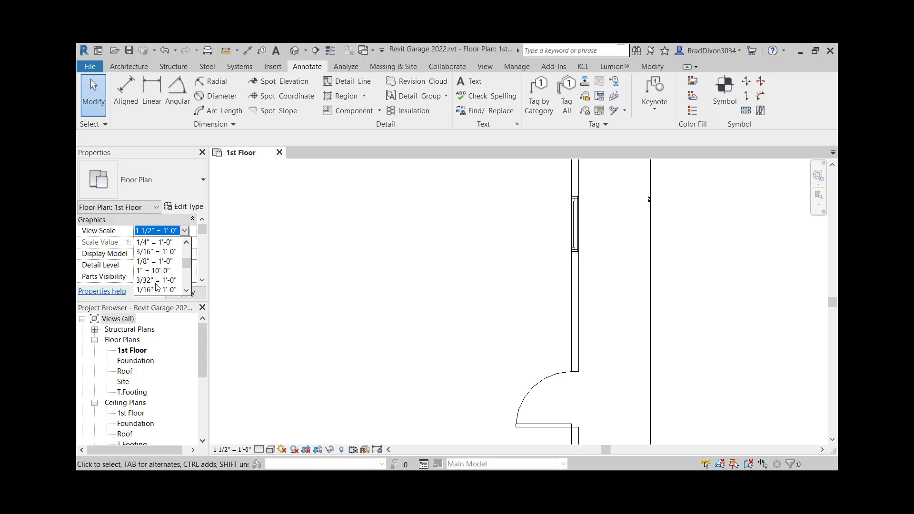
left_click(153, 242)
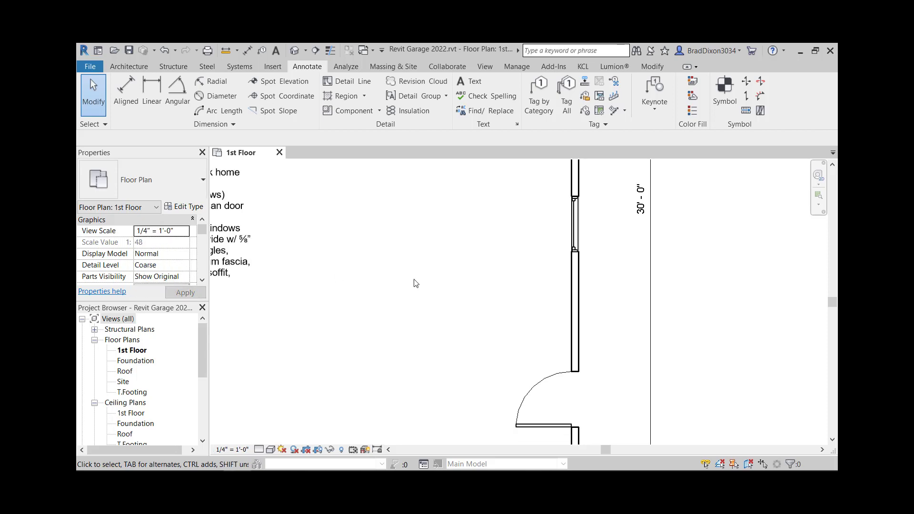
scroll(665, 295, "down", 5)
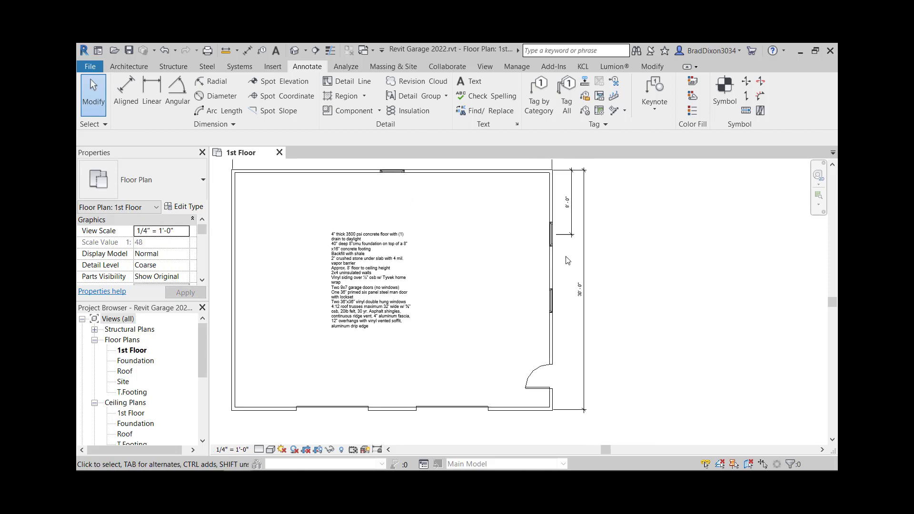
left_click(572, 234)
left_click(694, 277)
middle_click_drag(647, 312, 725, 338)
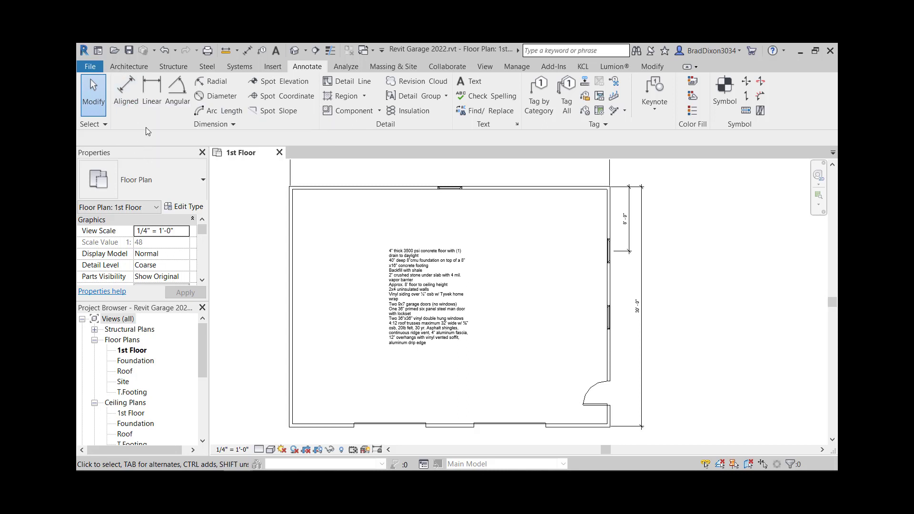
Step: Place an aligned chain dimension from the left wall to the top window's centre to the right wall
left_click(122, 91)
middle_click_drag(233, 176, 249, 261)
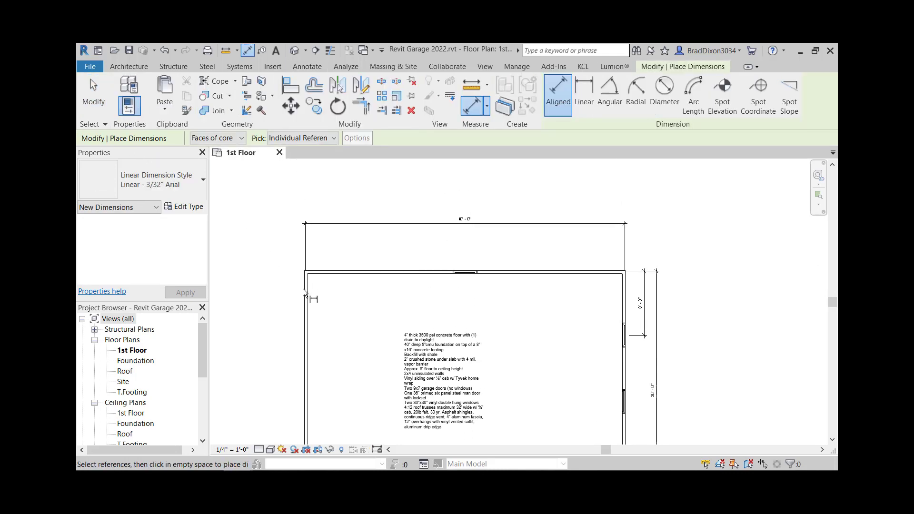
left_click(304, 289)
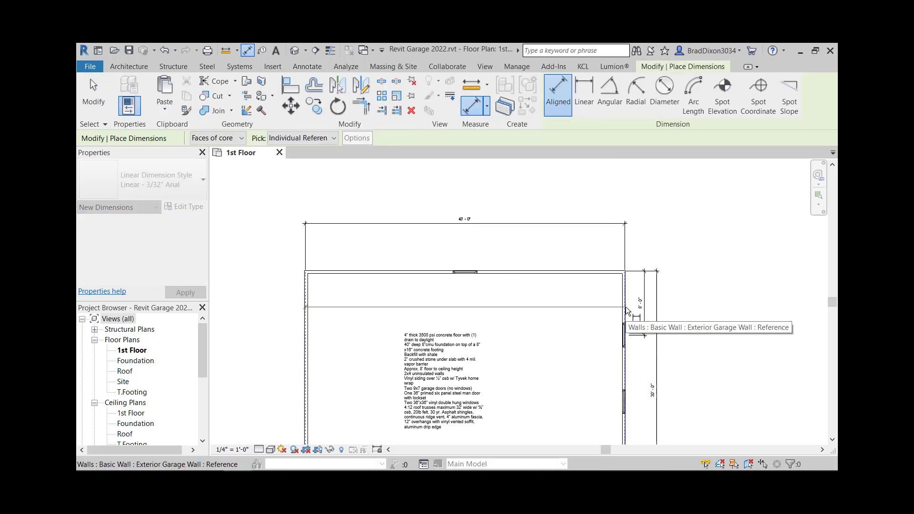
left_click(626, 311)
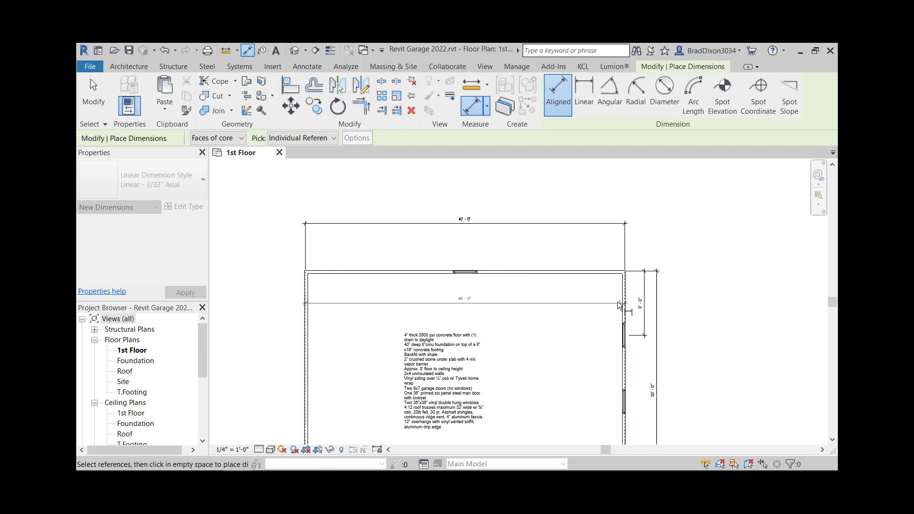
scroll(464, 275, "up", 3)
left_click(464, 274)
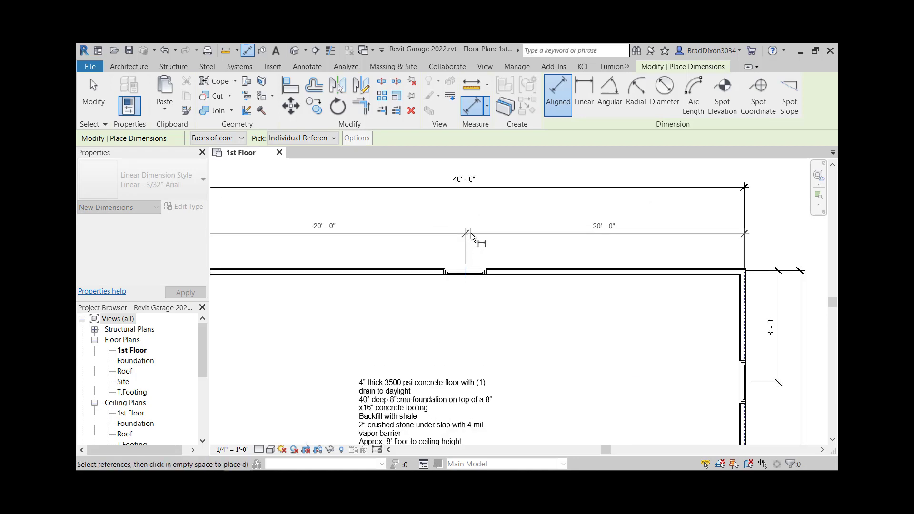
scroll(470, 232, "down", 2)
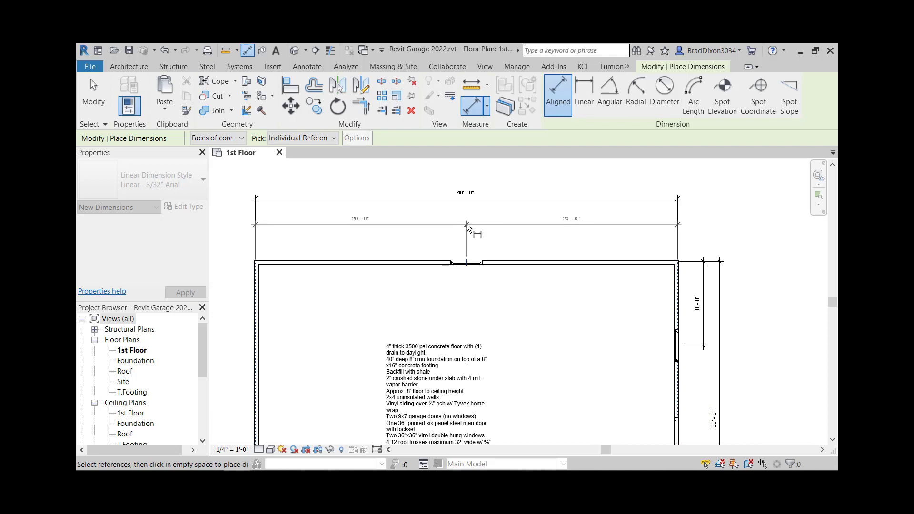
left_click(466, 239)
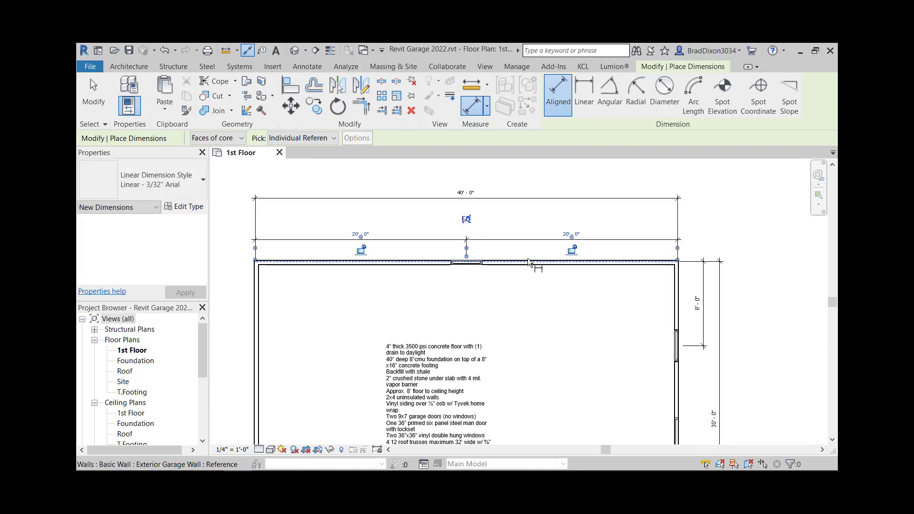
key("Escape")
key("Escape")
Step: Move the overall 40'-0" dimension line down closer to the new chain dimension
left_click(496, 199)
left_click_drag(495, 199, 497, 226)
Step: Edit the right wall's dimension witness lines to add the lower window, the door and the bottom wall corner
left_click(526, 300)
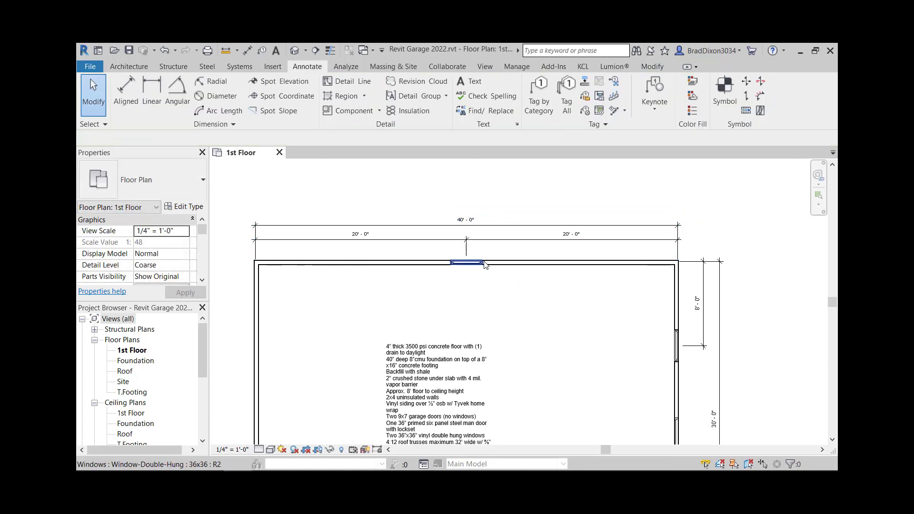
middle_click_drag(570, 321, 479, 208)
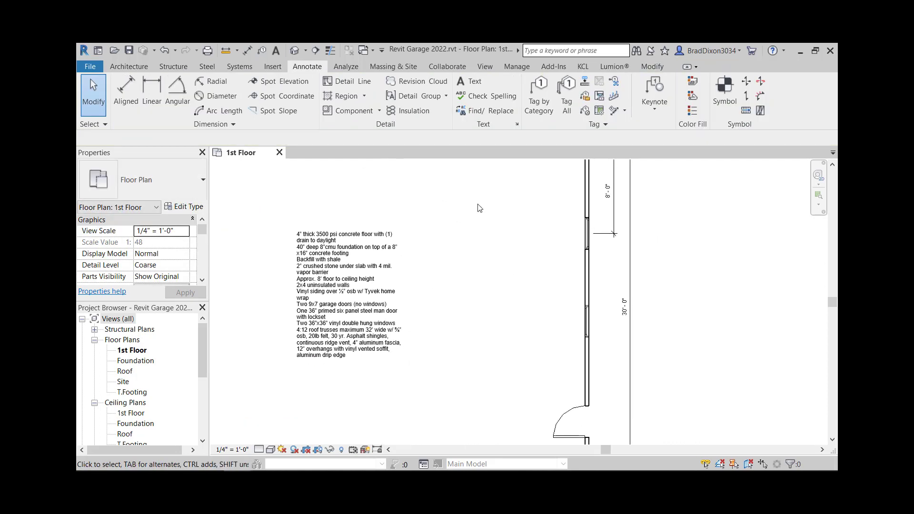
middle_click_drag(684, 228, 662, 269)
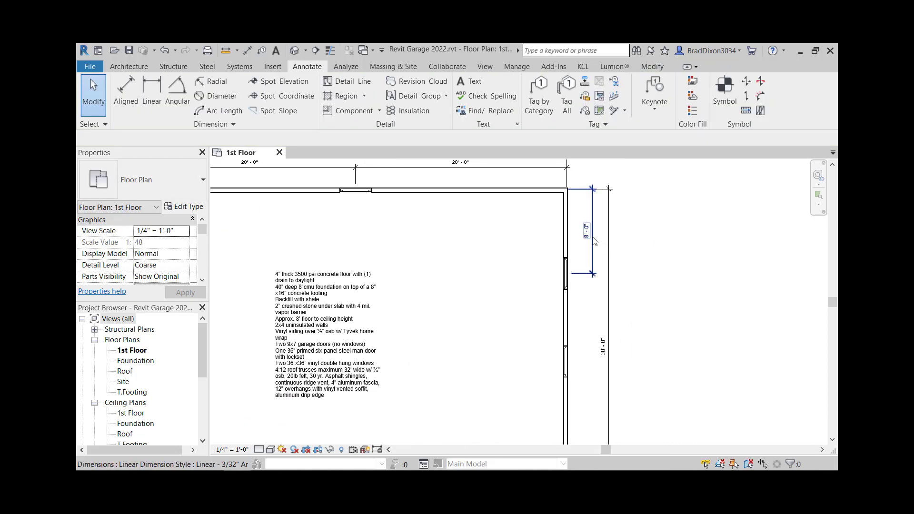
left_click(594, 241)
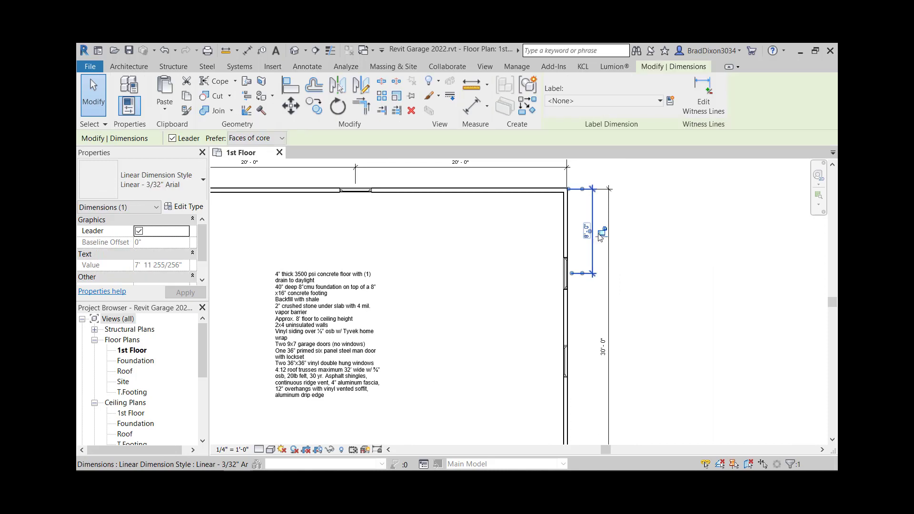
left_click(702, 90)
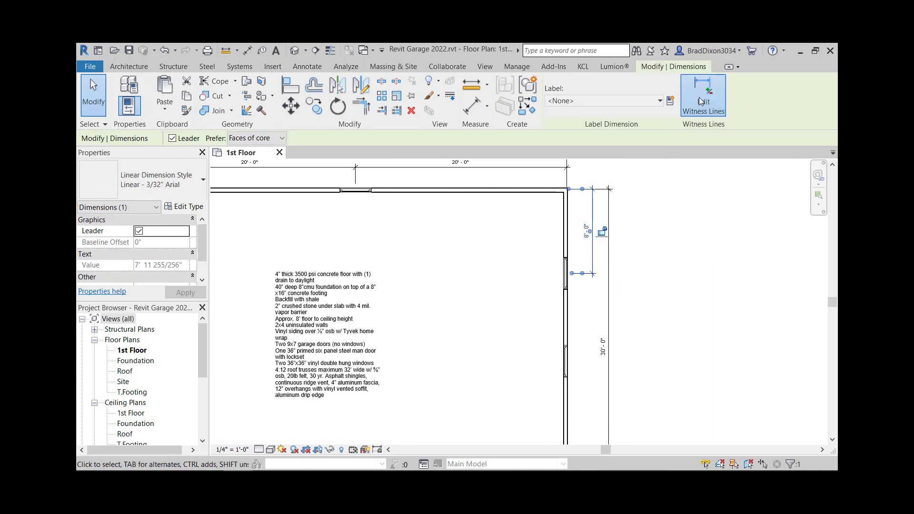
left_click(566, 360)
middle_click_drag(577, 376, 591, 265)
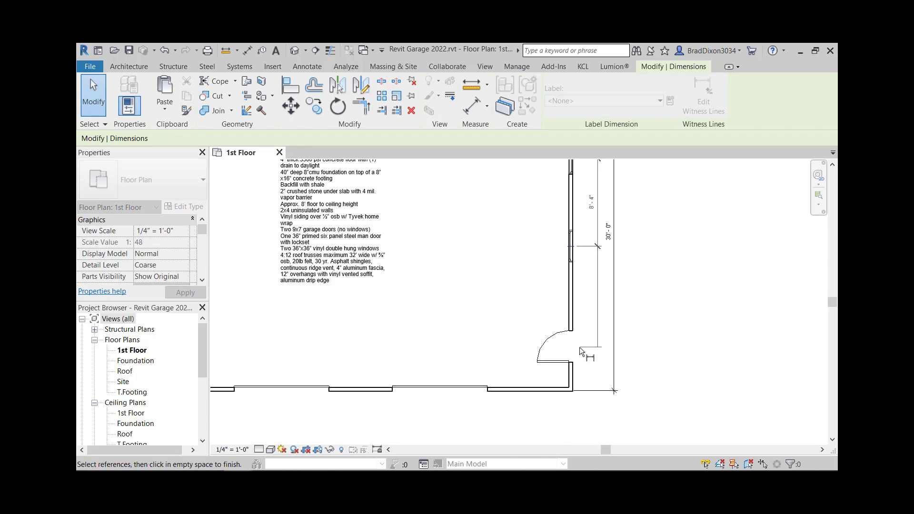
left_click(568, 351)
scroll(574, 390, "up", 2)
left_click(553, 391)
left_click(717, 284)
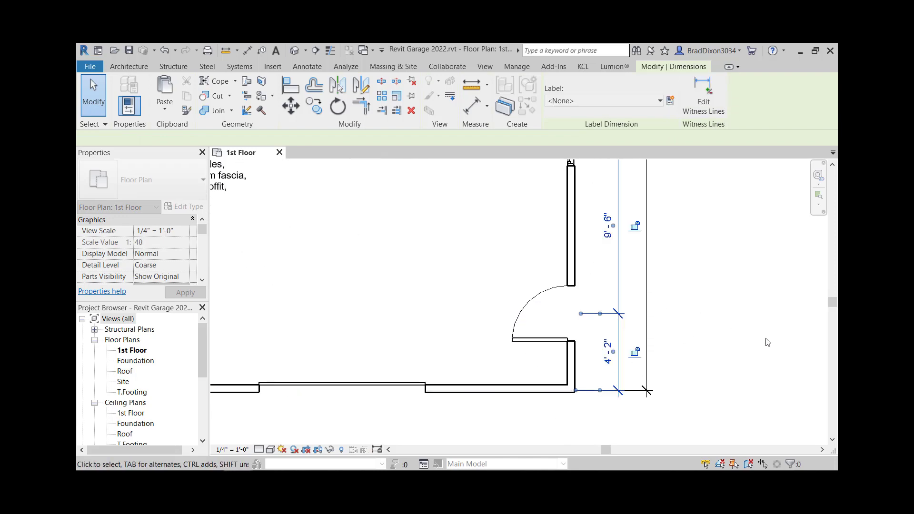
left_click(722, 282)
Step: Place an aligned chain dimension along the bottom wall from the left wall through both garage door centres to the right wall
scroll(720, 267, "down", 4)
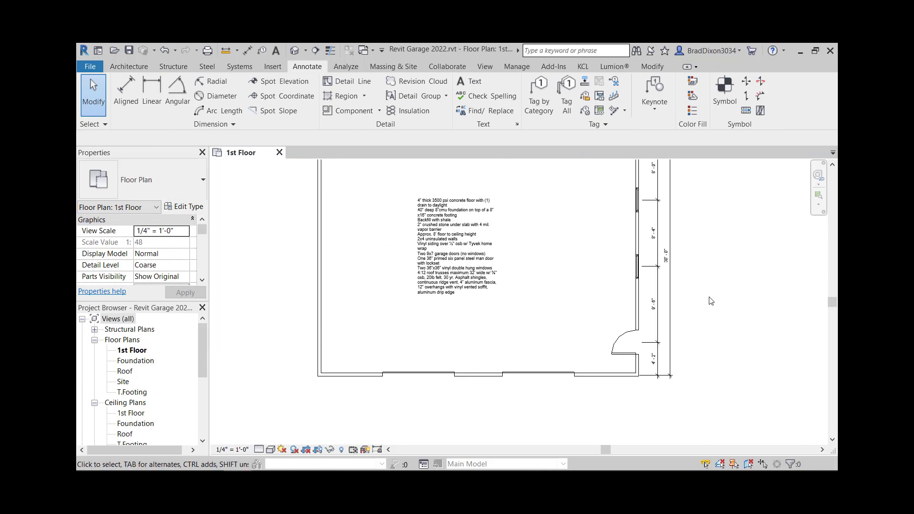
middle_click_drag(710, 301, 697, 343)
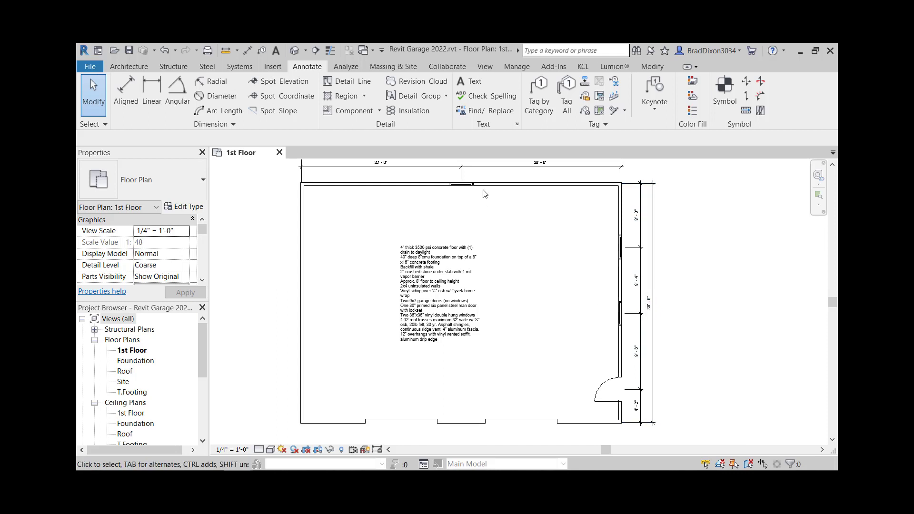
middle_click_drag(483, 194, 512, 258)
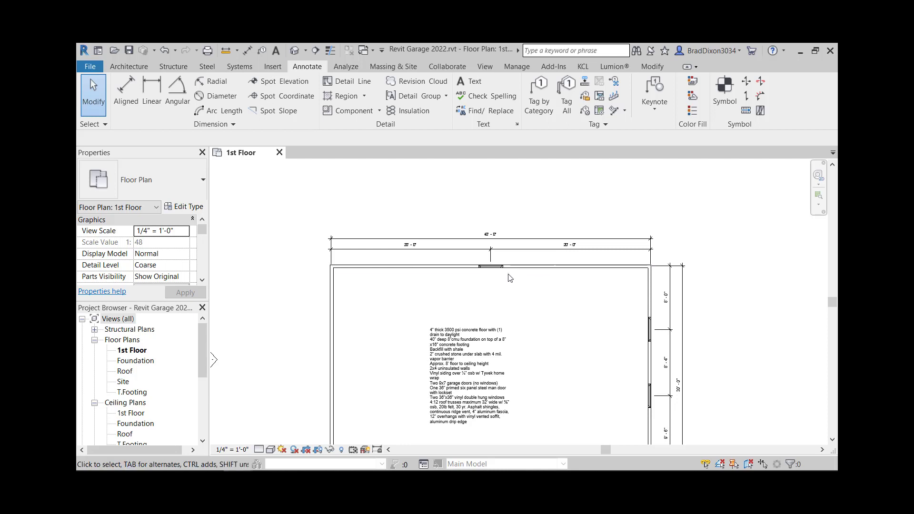
scroll(510, 278, "down", 2)
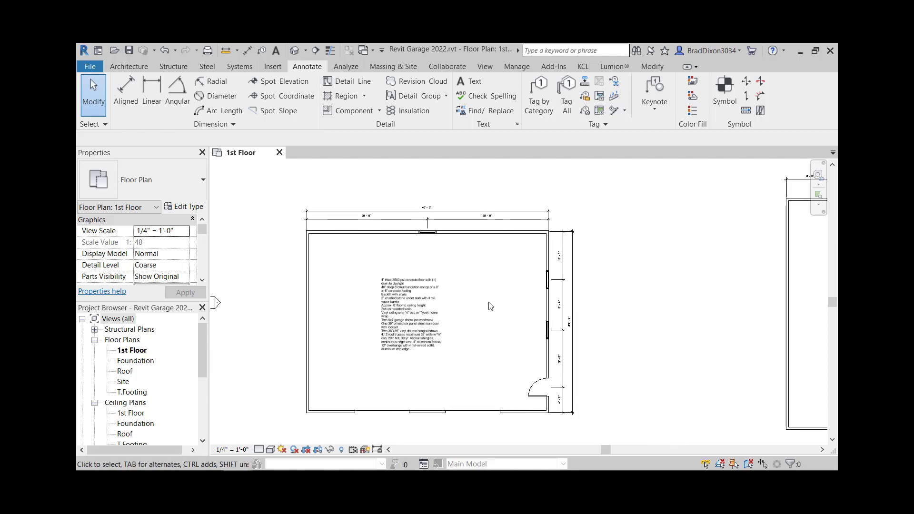
middle_click_drag(476, 373, 516, 350)
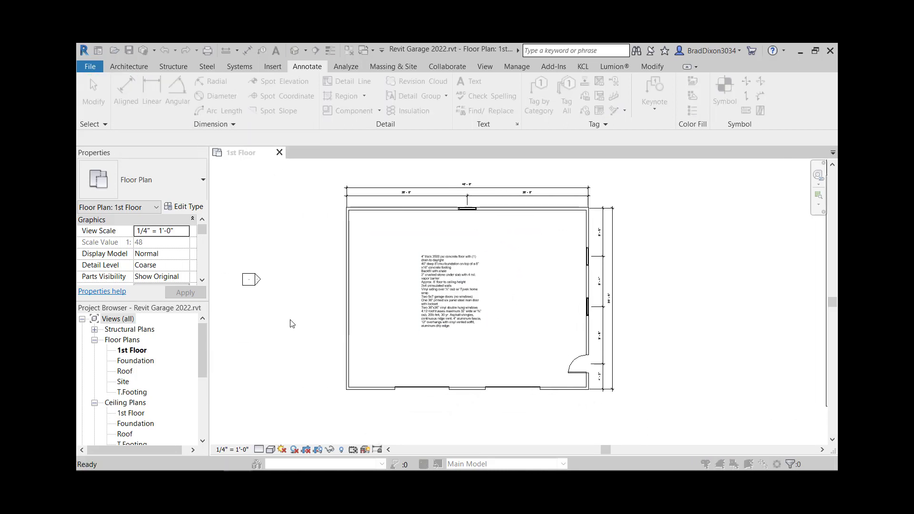
left_click(552, 164)
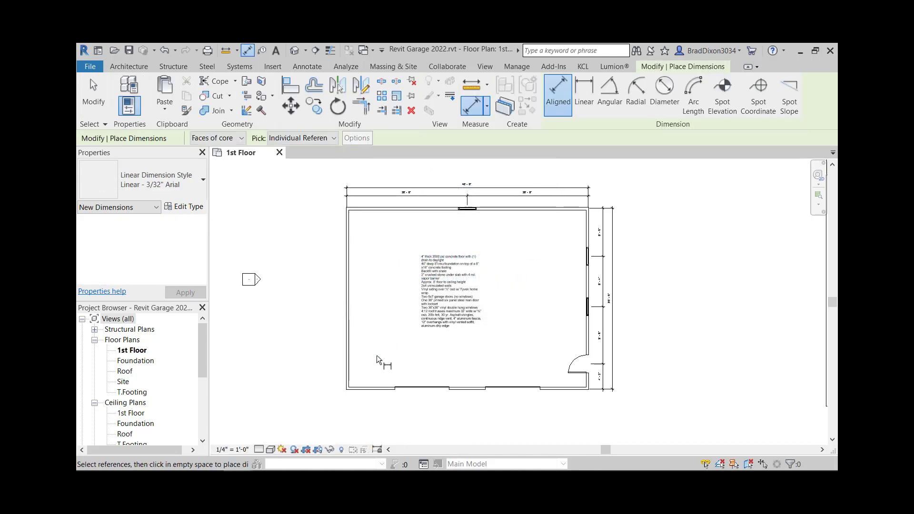
scroll(343, 373, "up", 3)
middle_click_drag(467, 430, 397, 358)
left_click(452, 337)
left_click(659, 338)
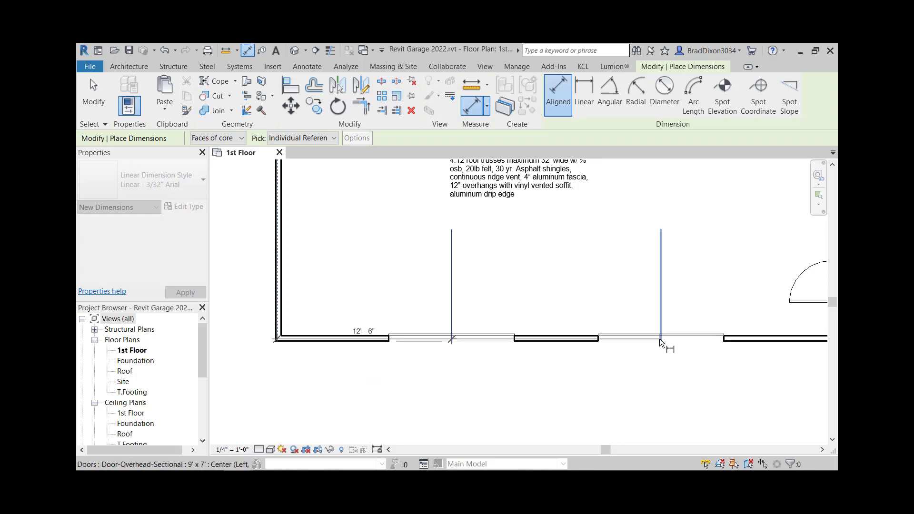
scroll(775, 378, "down", 2)
middle_click_drag(775, 378, 632, 362)
scroll(640, 345, "up", 5)
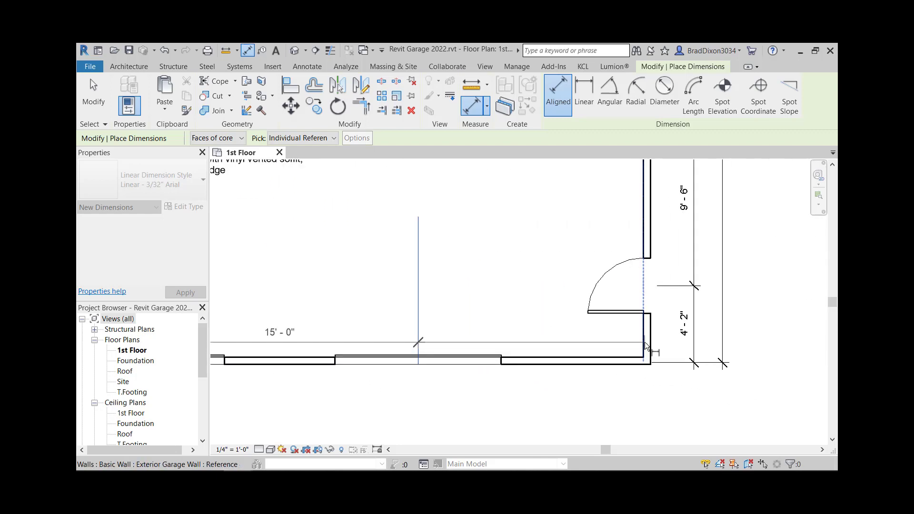
left_click(649, 343)
scroll(642, 399, "down", 3)
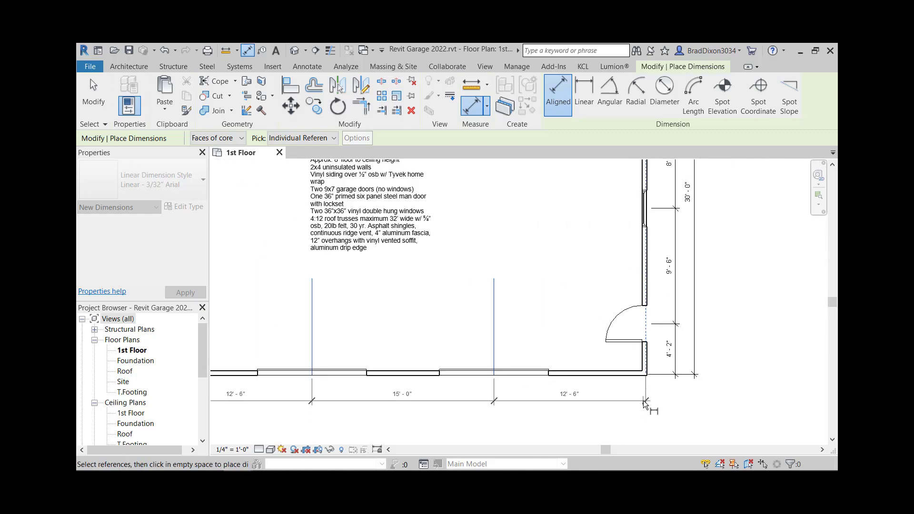
left_click(643, 401)
scroll(491, 352, "down", 1)
scroll(491, 352, "down", 3)
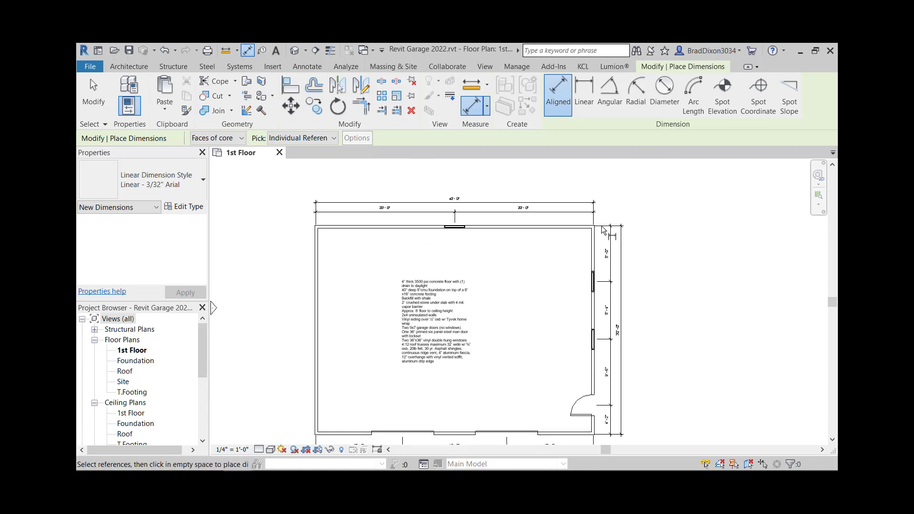
key("Escape")
Step: Inspect the overall width and depth dimensions, then pan across to examine the neighbouring floor plan drawing
left_click(621, 309)
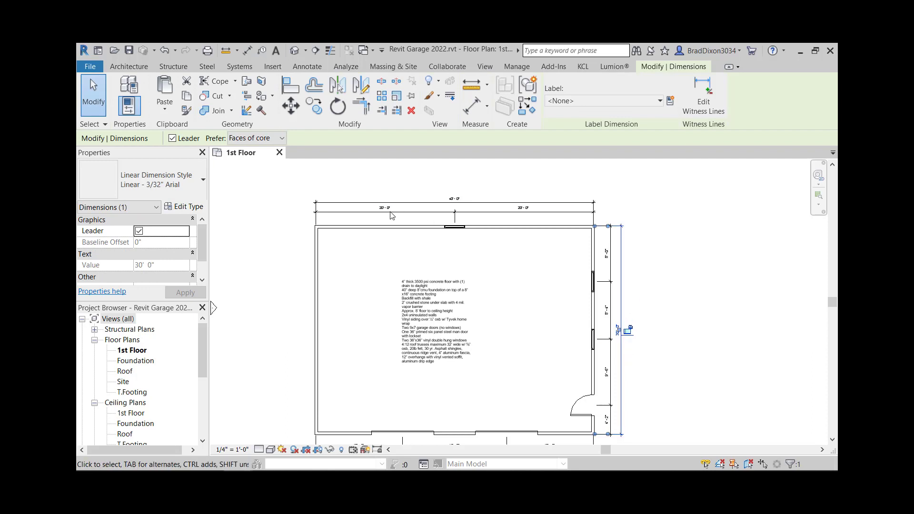
left_click(453, 199)
left_click(702, 226)
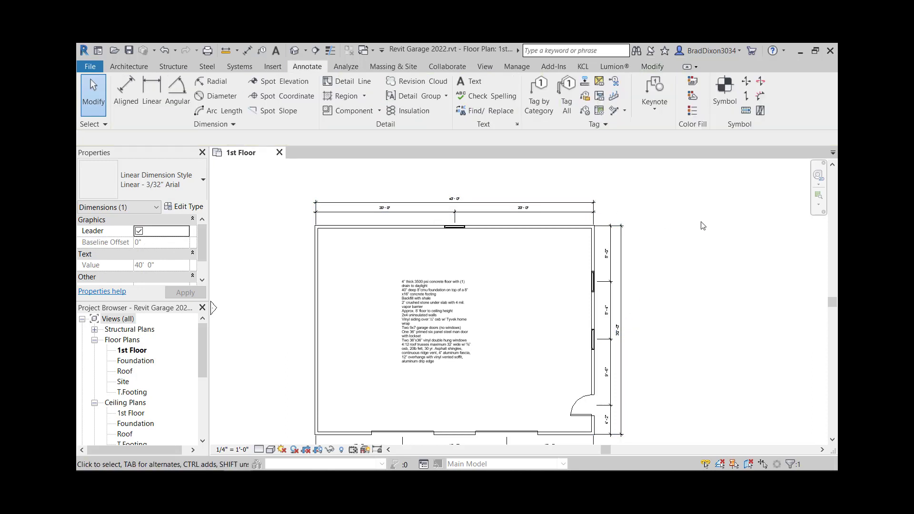
scroll(458, 271, "down", 3)
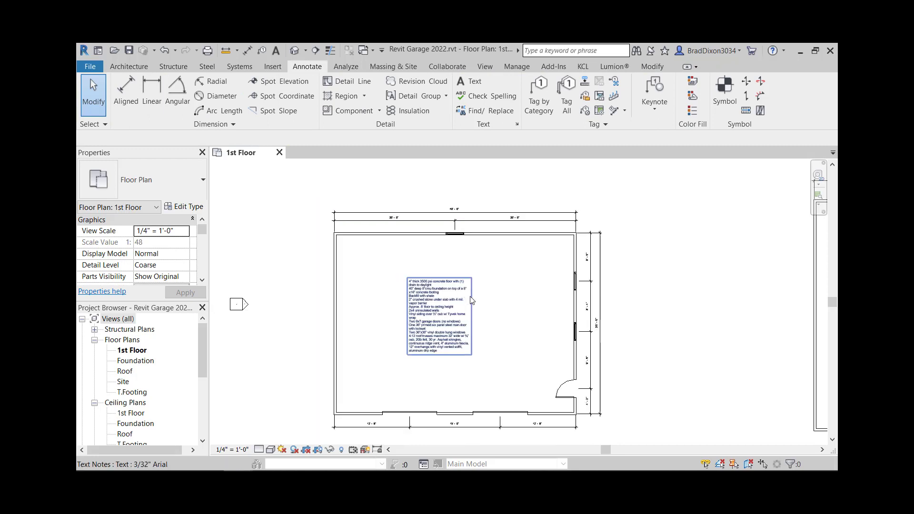
middle_click_drag(660, 332, 509, 333)
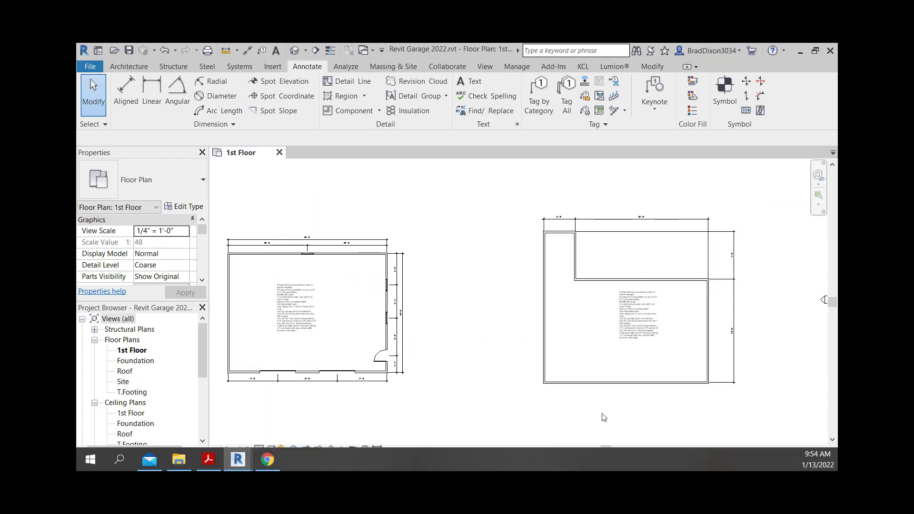
middle_click_drag(312, 328, 470, 336)
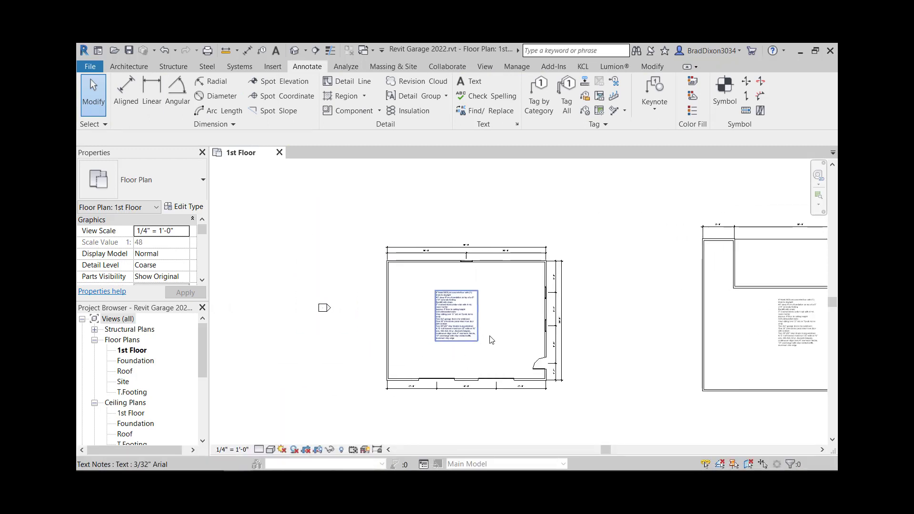
middle_click_drag(675, 318, 432, 319)
scroll(550, 293, "up", 2)
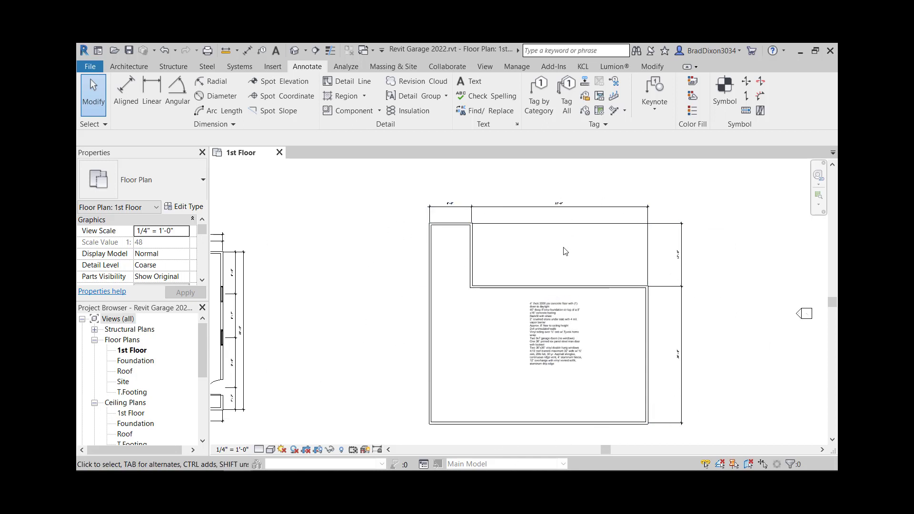
scroll(524, 276, "up", 3)
scroll(562, 285, "down", 4)
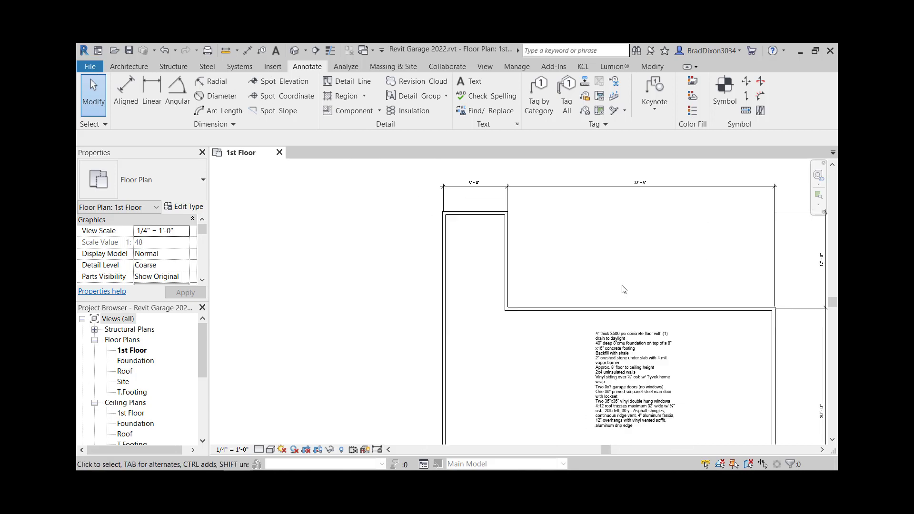